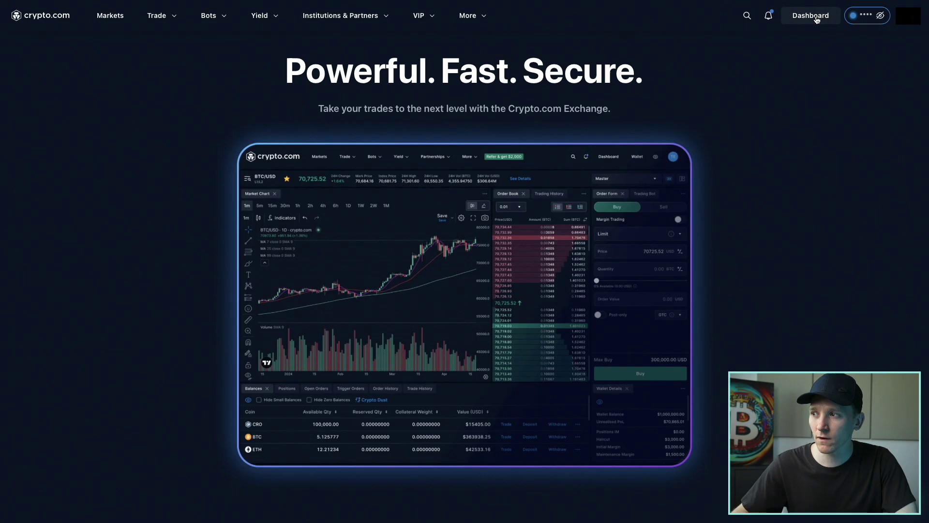
Open the wallet from the dashboard and start a USD cash deposit by Swift bank transfer.
left_click(816, 17)
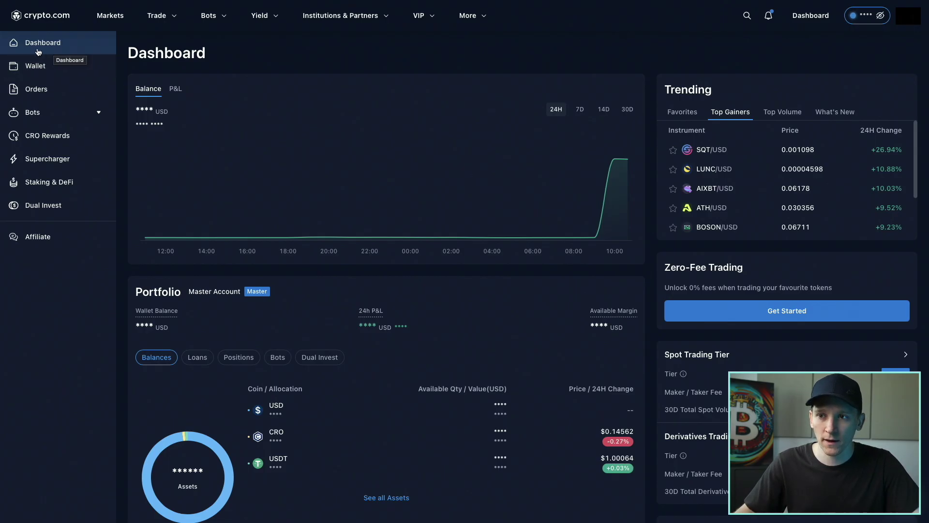
left_click(40, 66)
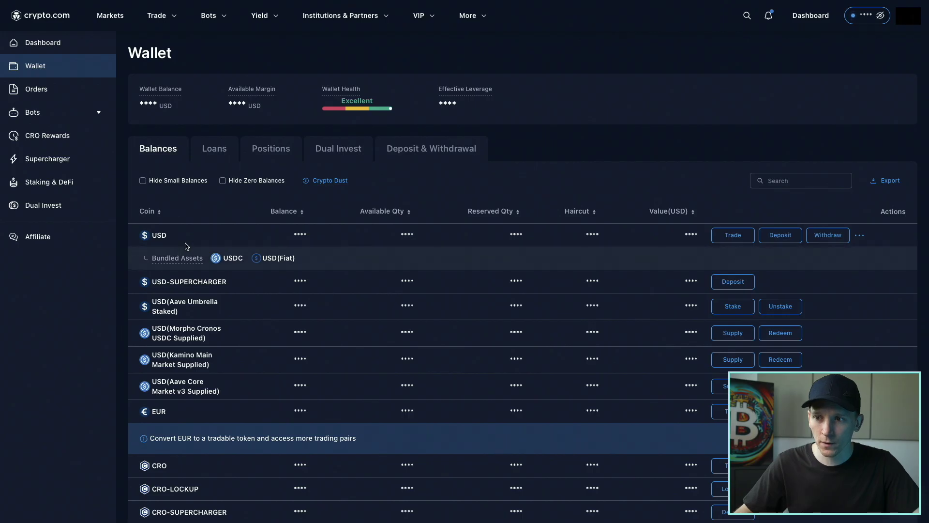
mouse_move(167, 260)
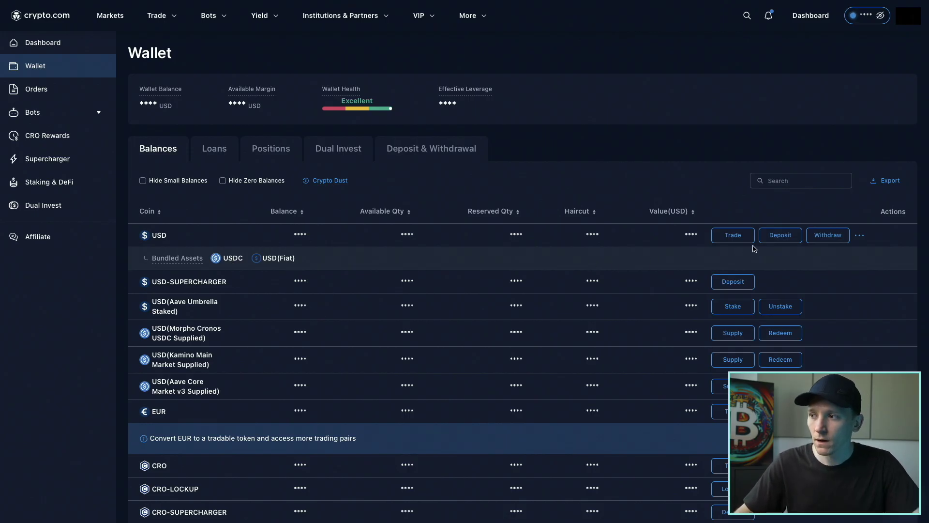
left_click(781, 237)
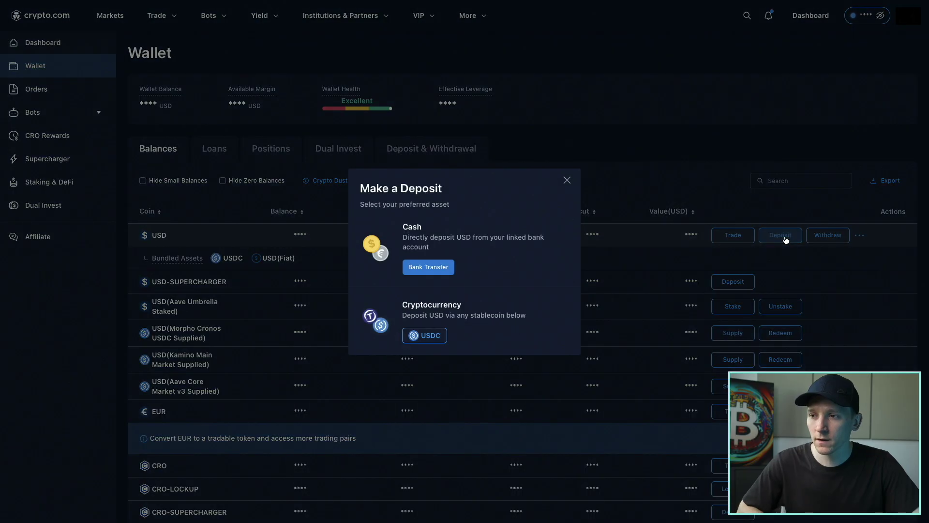
left_click(423, 269)
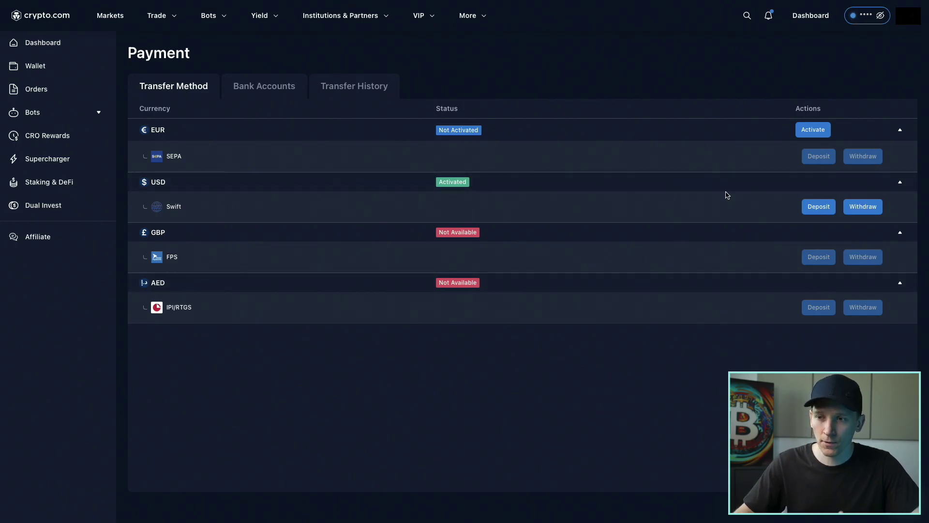
left_click(813, 209)
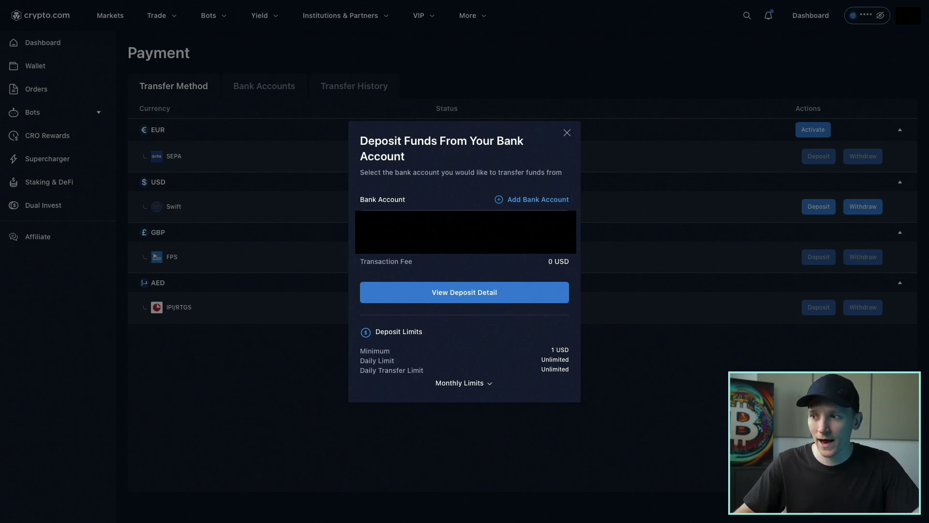
Start adding a new bank account for USD on the SWIFT network and continue past the setup overview.
left_click(510, 201)
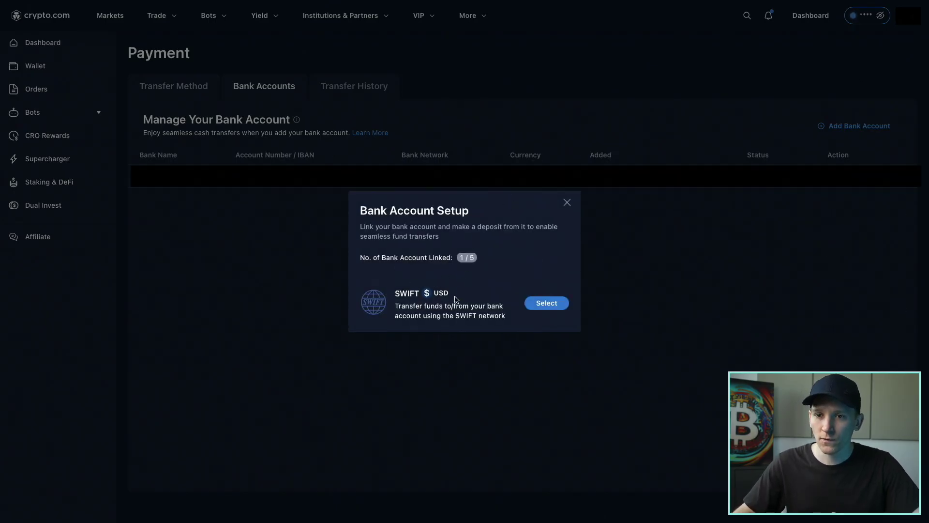
left_click(550, 304)
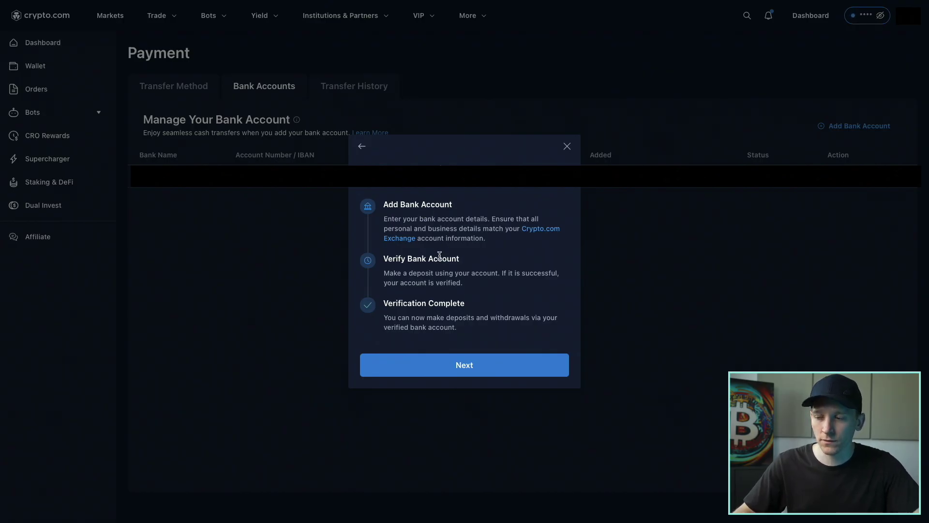
left_click(447, 366)
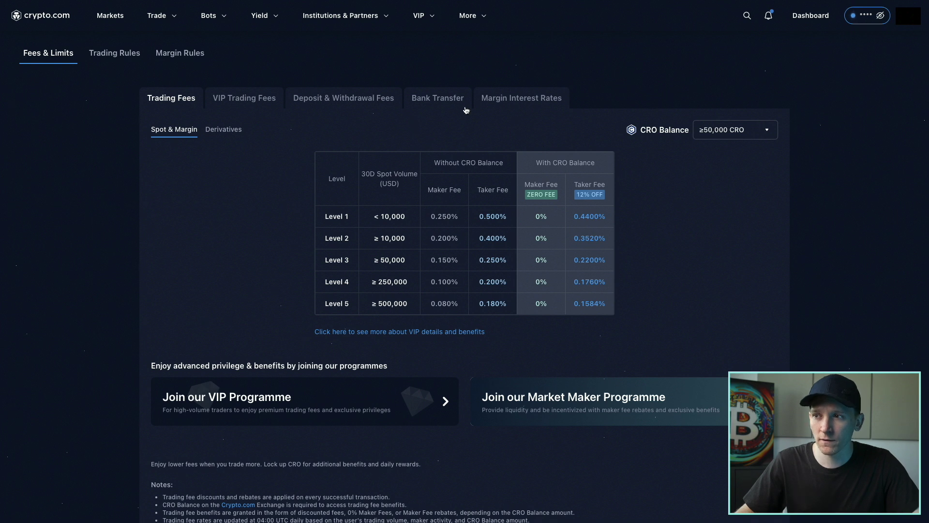
Examine the retail bank transfer deposit and withdrawal limits, including the fee notes under Other Considerations.
left_click(438, 98)
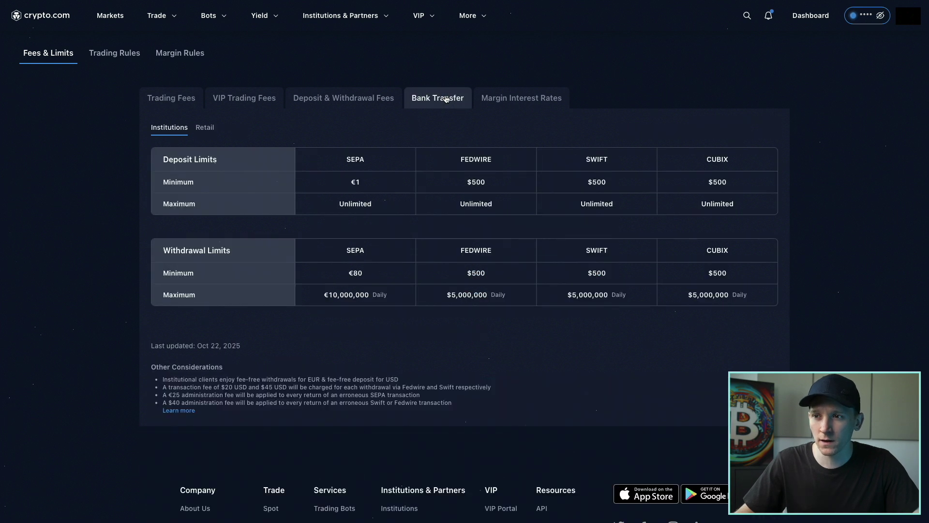
left_click(201, 130)
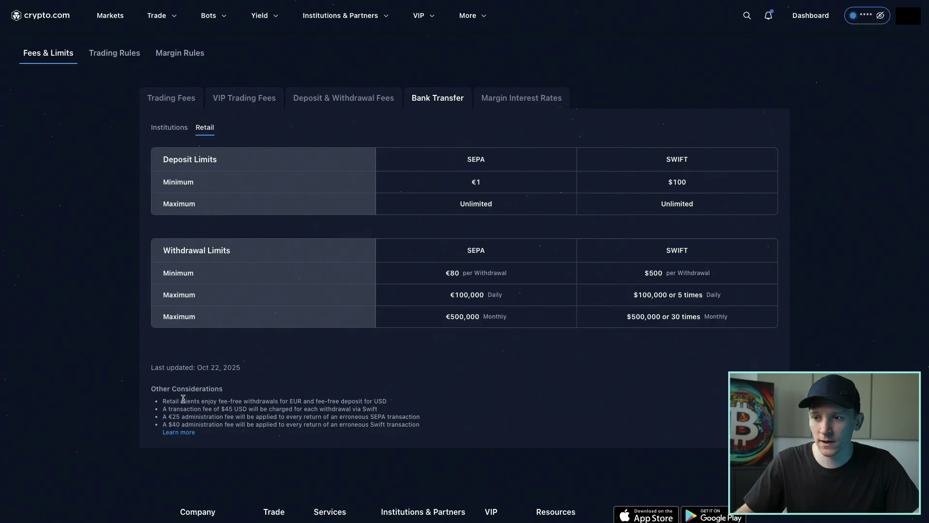
left_click_drag(173, 401, 356, 424)
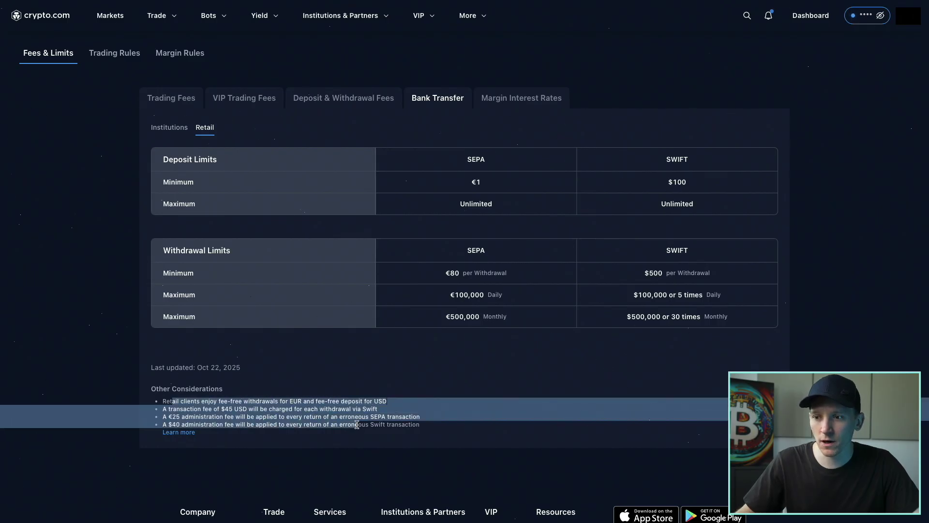
left_click(304, 409)
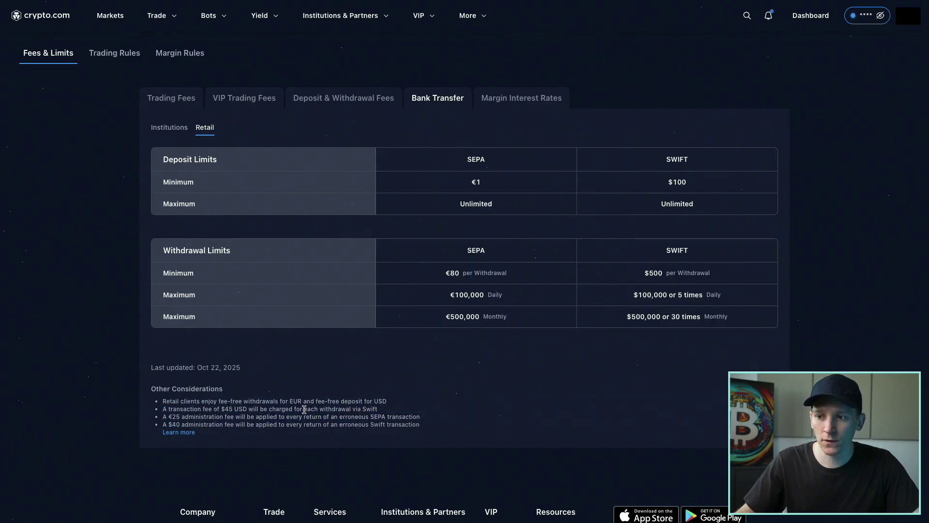
left_click_drag(162, 400, 353, 430)
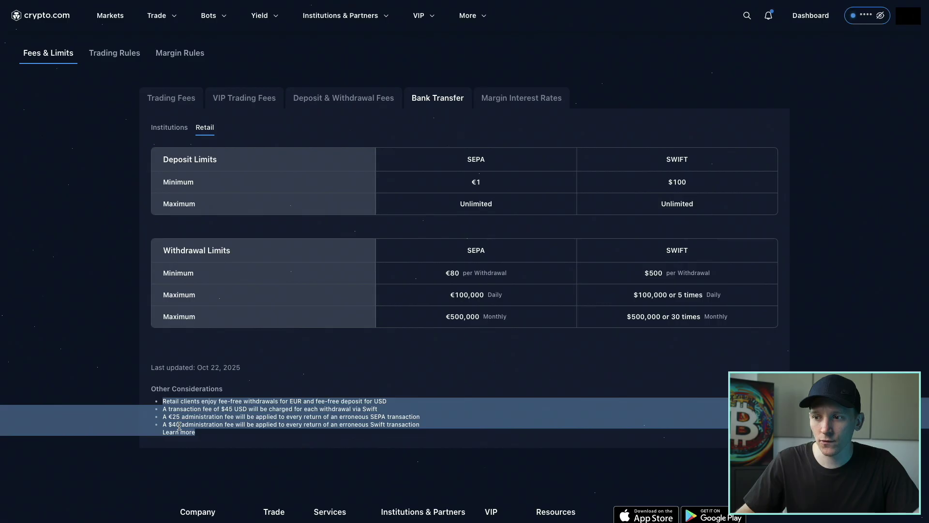
left_click(255, 410)
left_click_drag(193, 397, 274, 426)
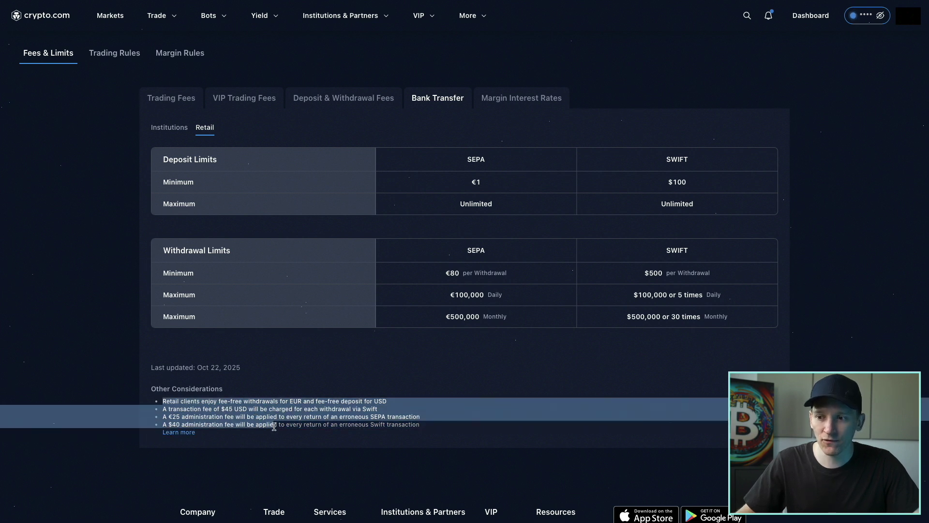
left_click(297, 416)
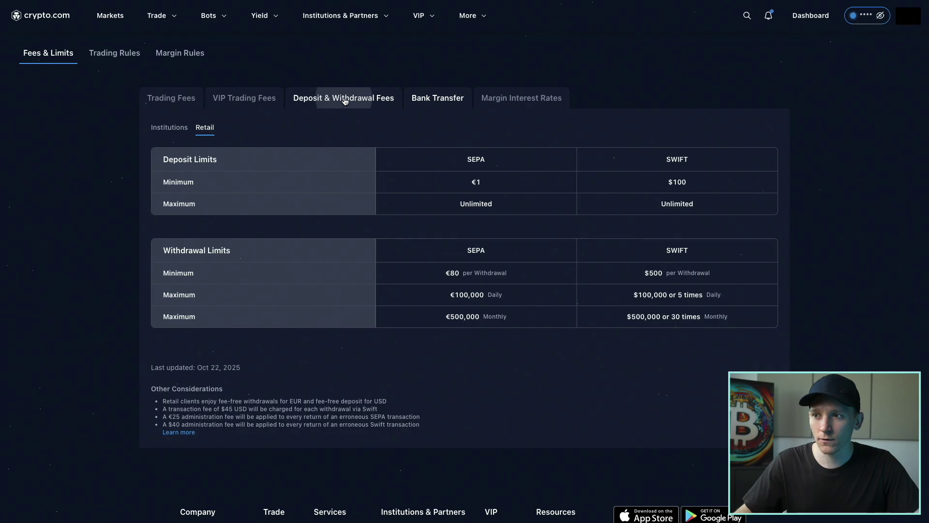
Look up the deposit and withdrawal fees for usdc across its networks, clearing the coin search when done.
left_click(346, 99)
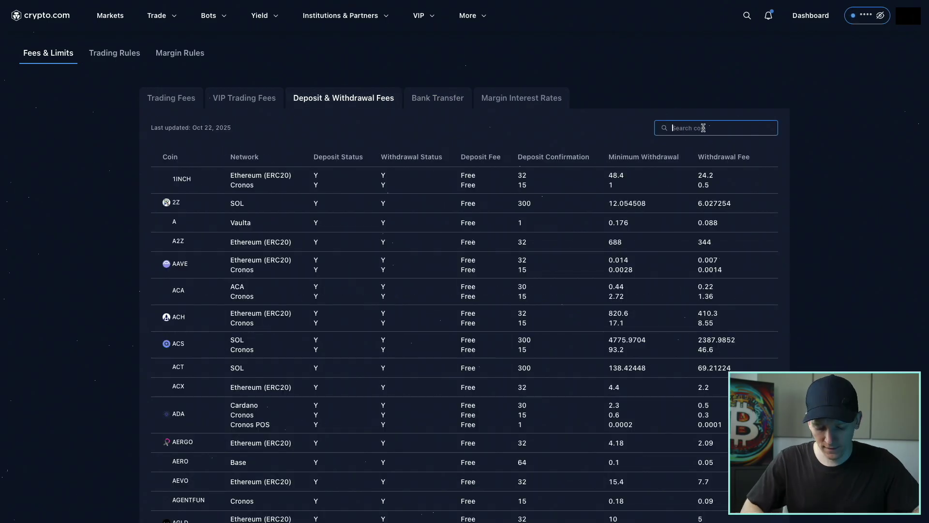
left_click(703, 128)
type("usdc")
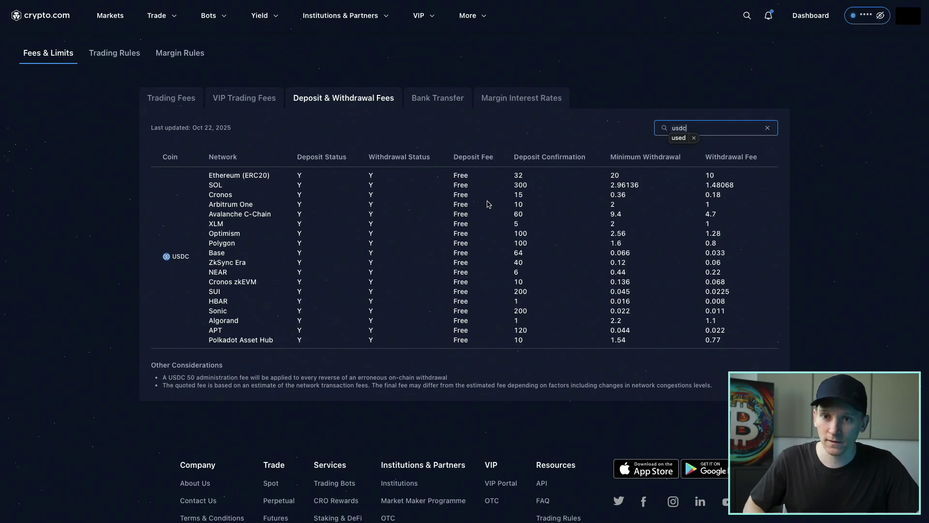
key("BackSpace")
key("BackSpace")
key("BackSpace")
key("BackSpace")
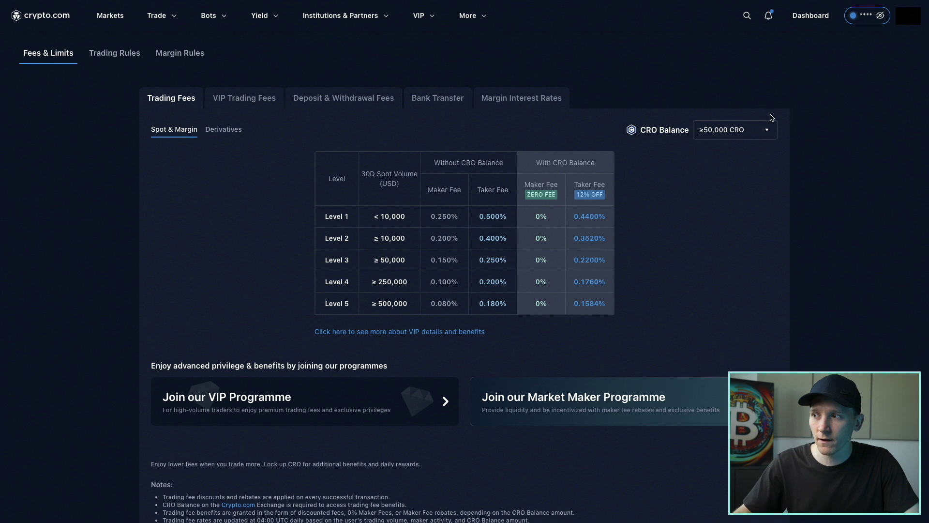
Compare the spot trading fees for CRO balances of ≥1,000, ≥5,000, ≥10,000 and ≥50,000 CRO.
left_click(748, 129)
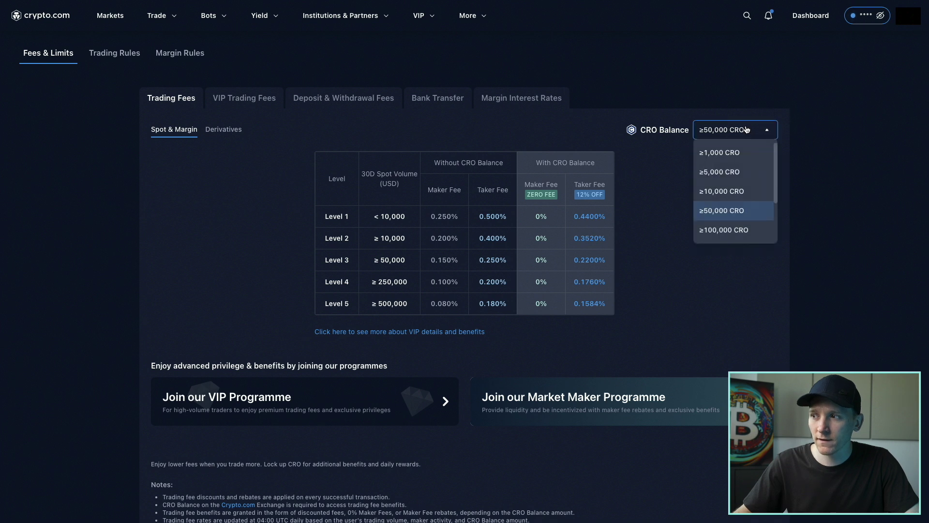
left_click(717, 151)
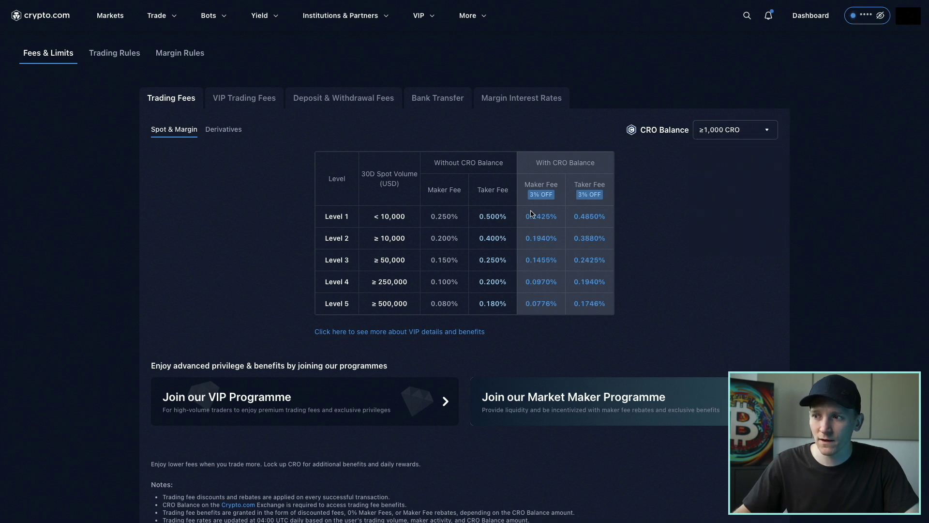
left_click(723, 128)
left_click(714, 173)
left_click(741, 134)
left_click(722, 192)
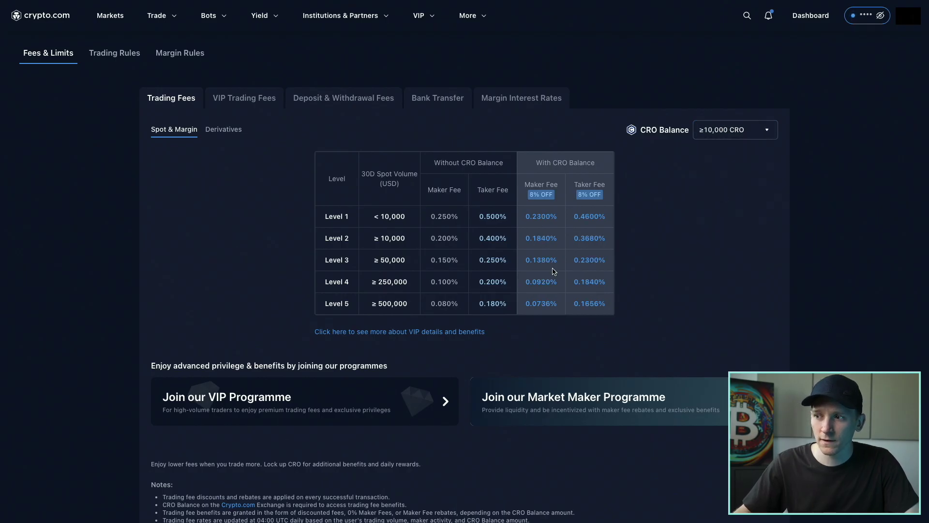
left_click(751, 129)
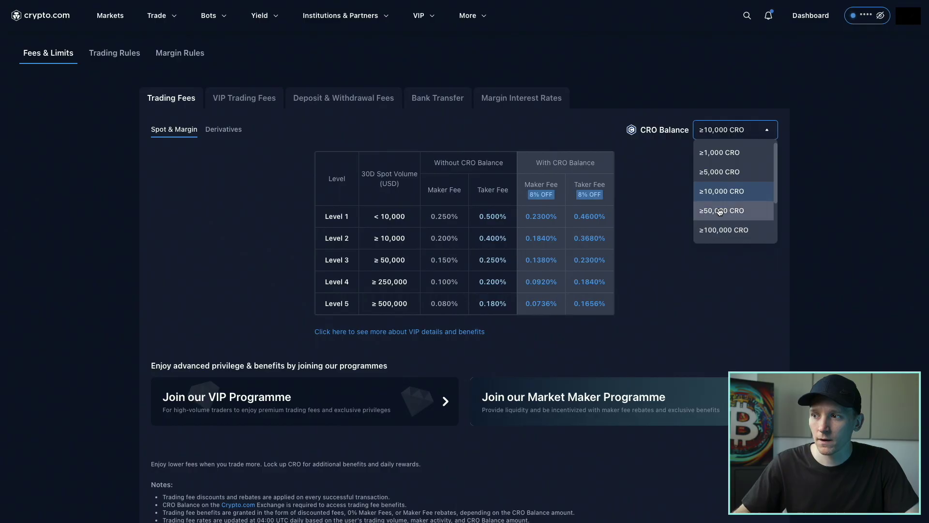
left_click(708, 210)
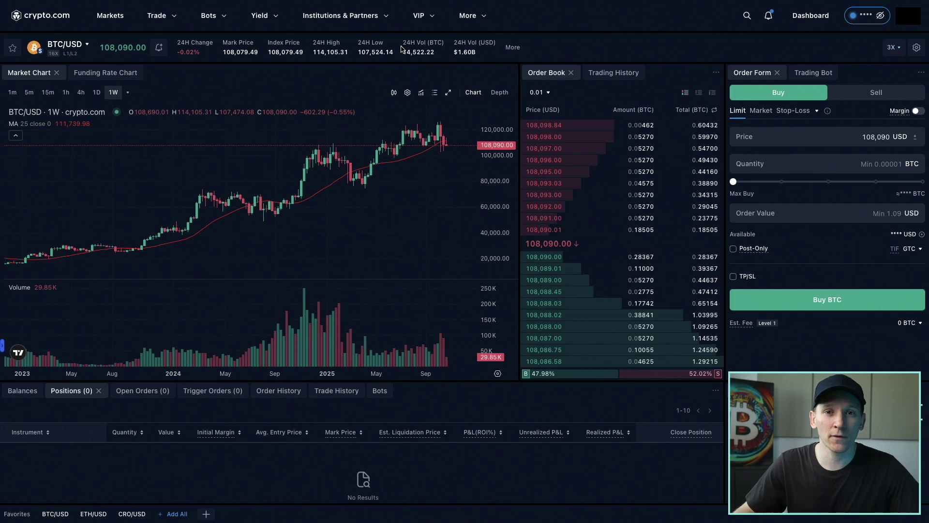
Browse the spot instruments quoted in USDT and EUR in the trading pair list.
mouse_move(194, 16)
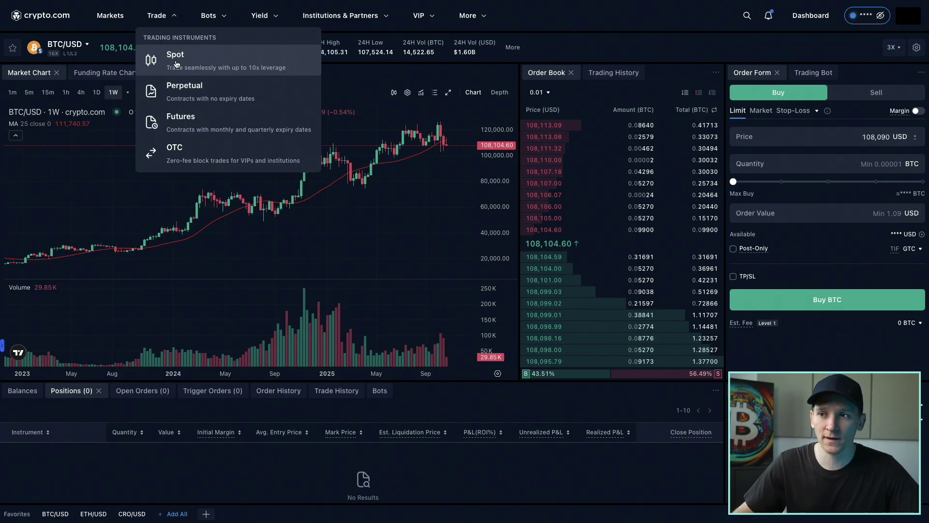
left_click(68, 51)
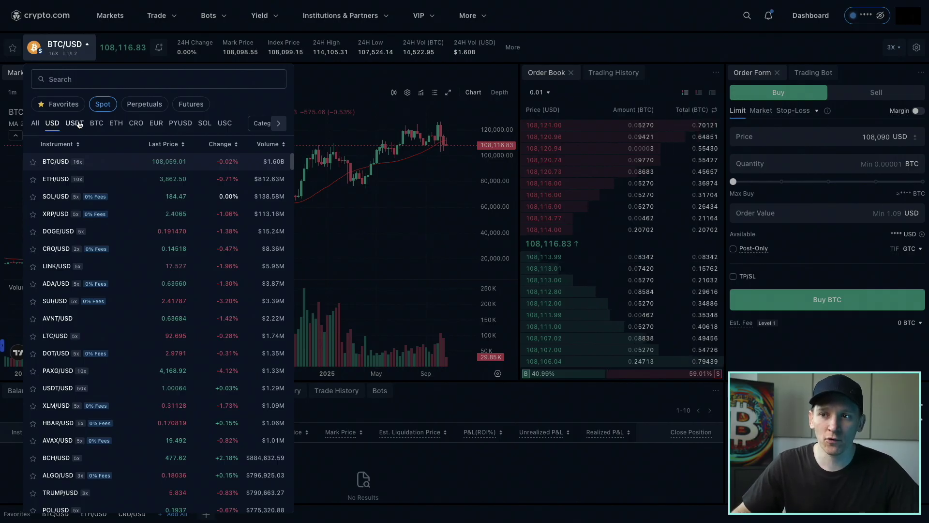
left_click(77, 124)
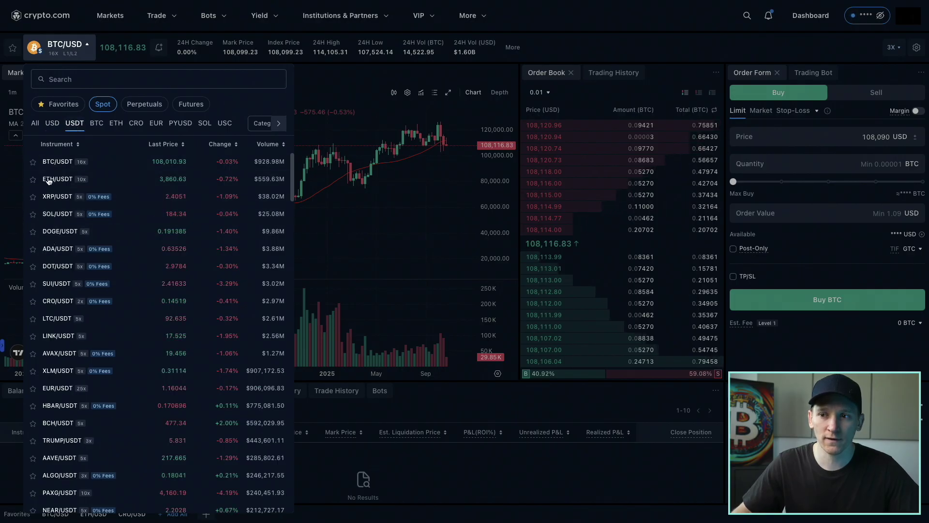
left_click(158, 124)
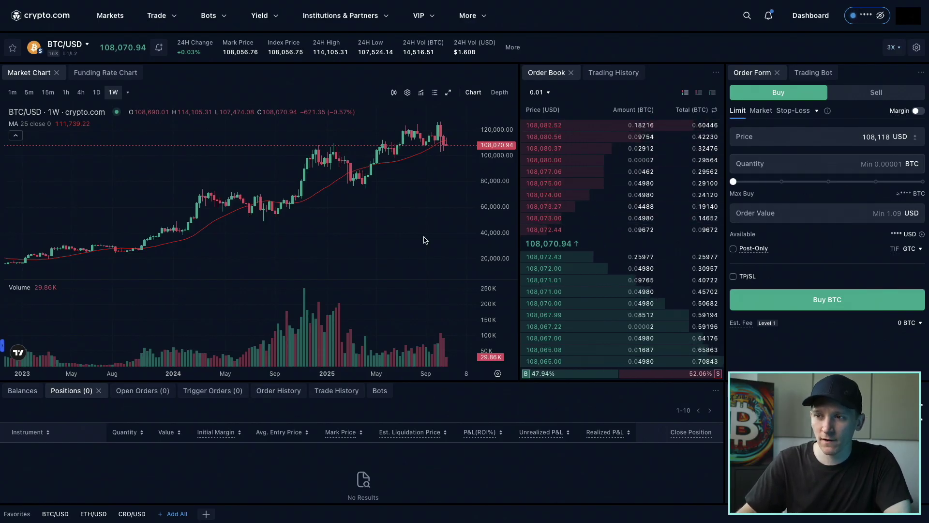
Examine the BTC/USD price chart, the pair selector and the current market price in the order book.
left_click_drag(326, 228, 296, 235)
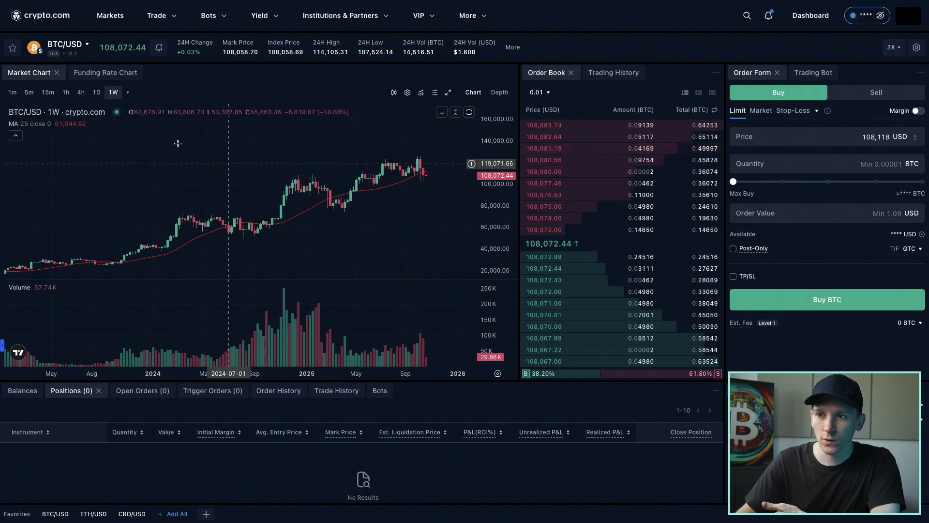
left_click(64, 44)
left_click(368, 167)
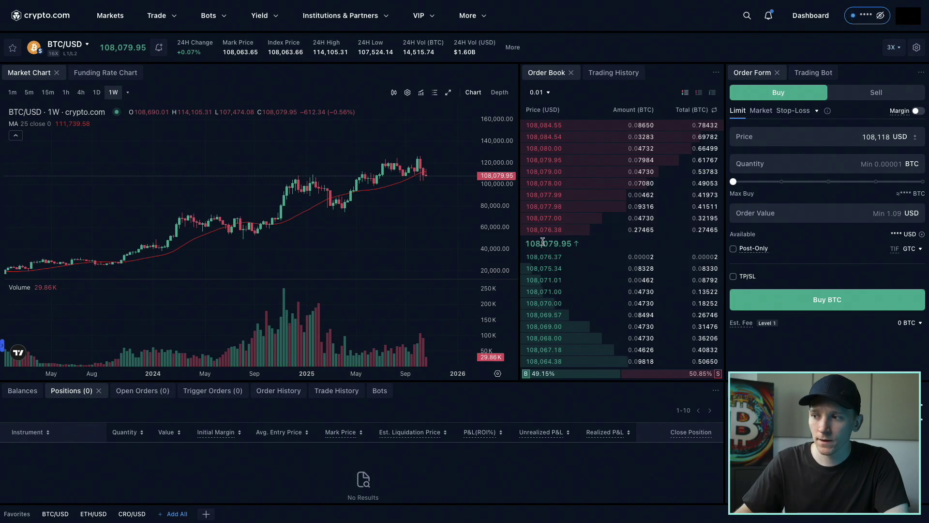
left_click_drag(531, 243, 564, 243)
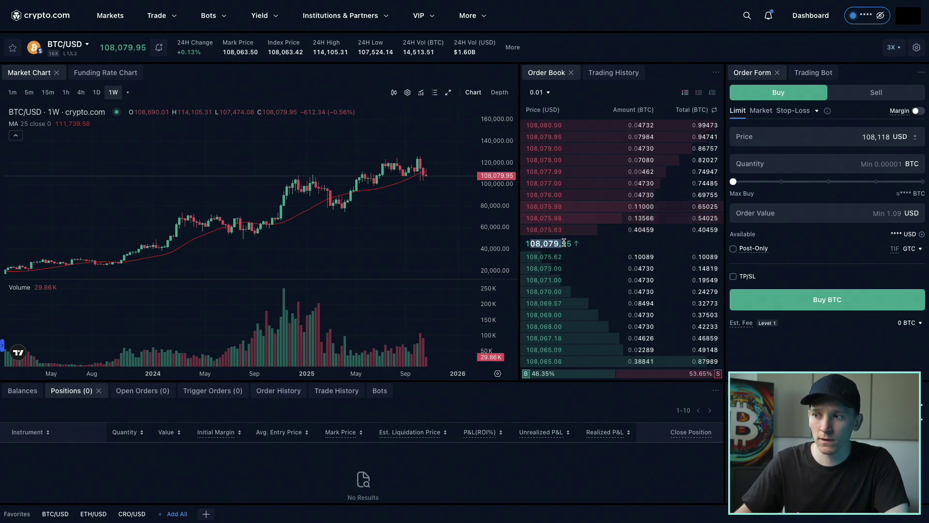
left_click(550, 245)
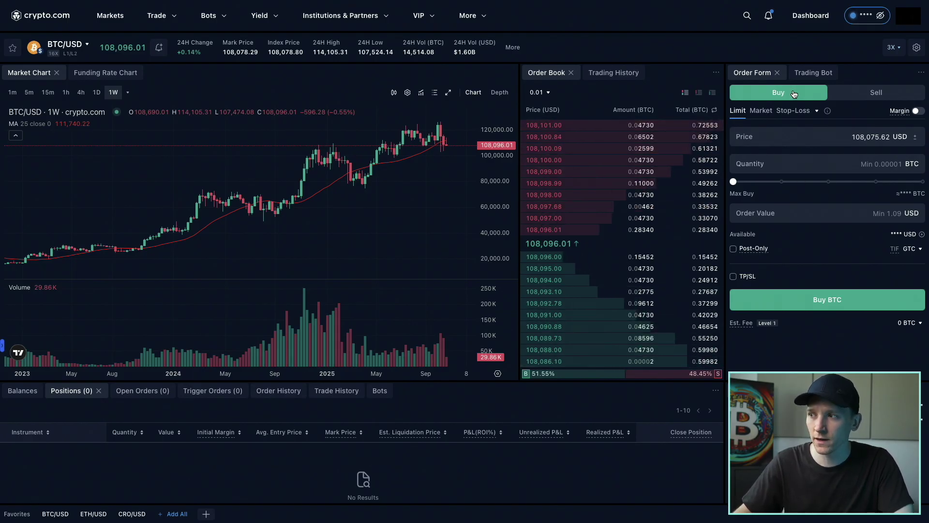
Check the sell side of the BTC/USD order form, then set it to a market buy order.
left_click(876, 92)
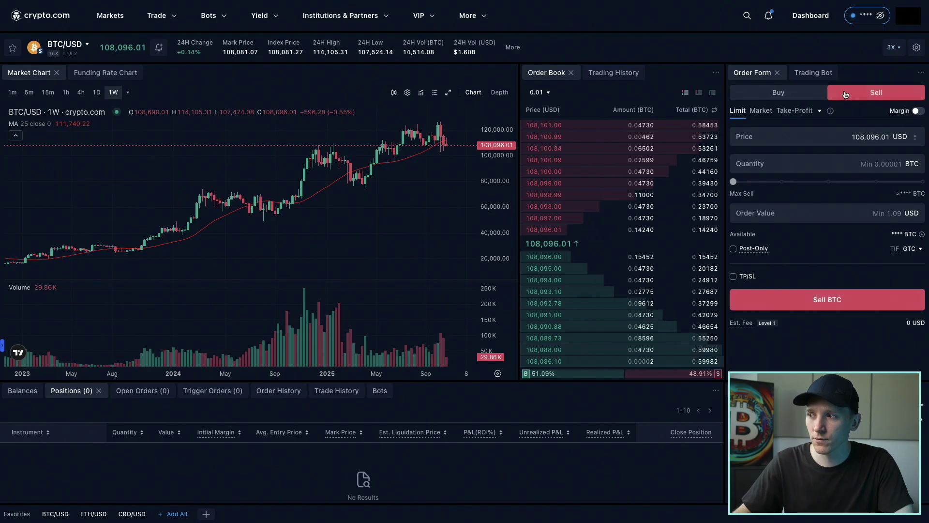
left_click(780, 92)
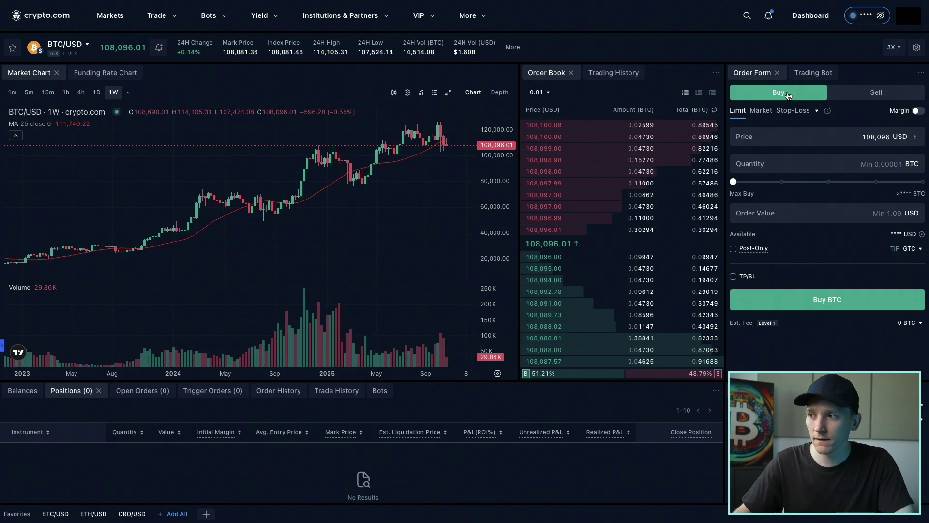
left_click(761, 110)
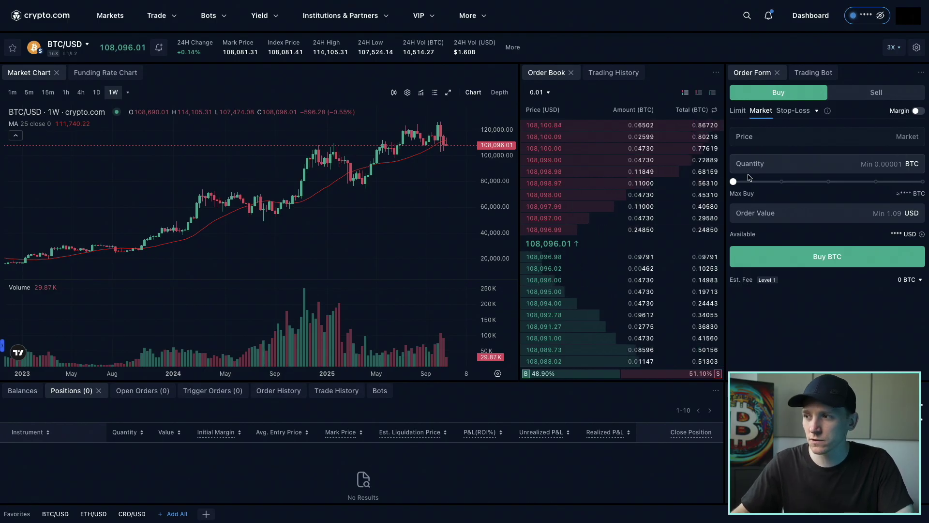
Set the BTC/USD market buy's order value to 25 USD and submit the order.
left_click_drag(756, 182, 761, 184)
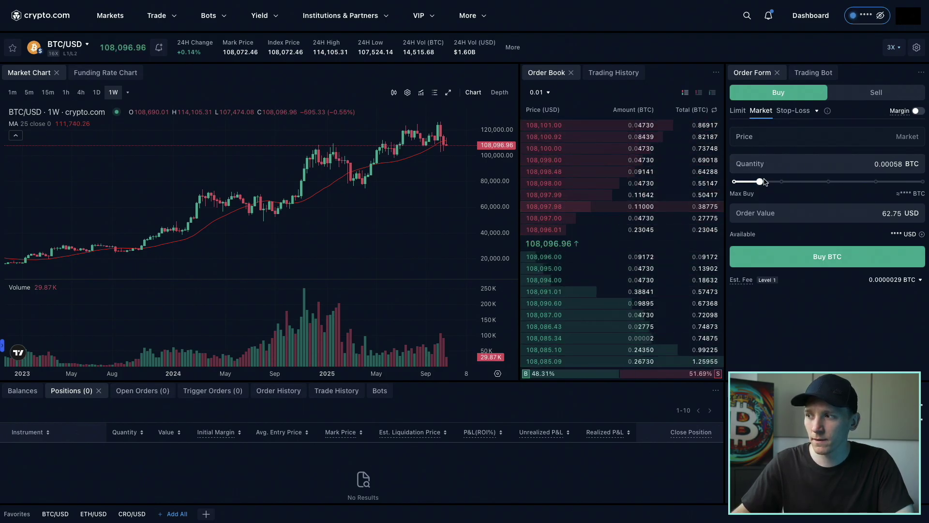
left_click(899, 214)
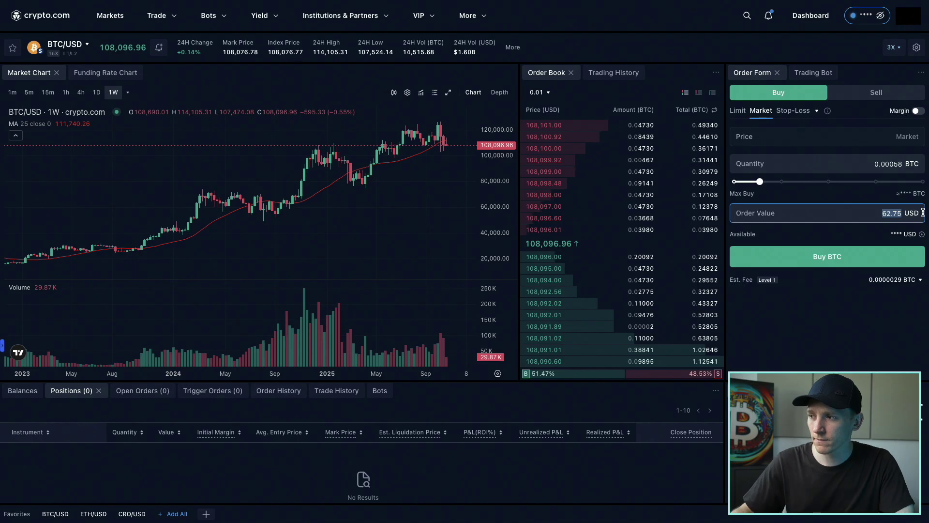
type("25")
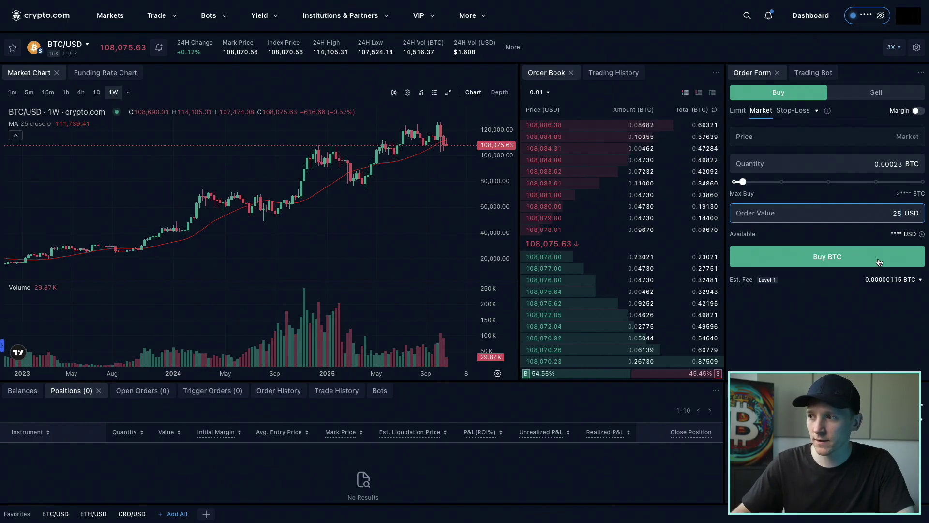
left_click(829, 263)
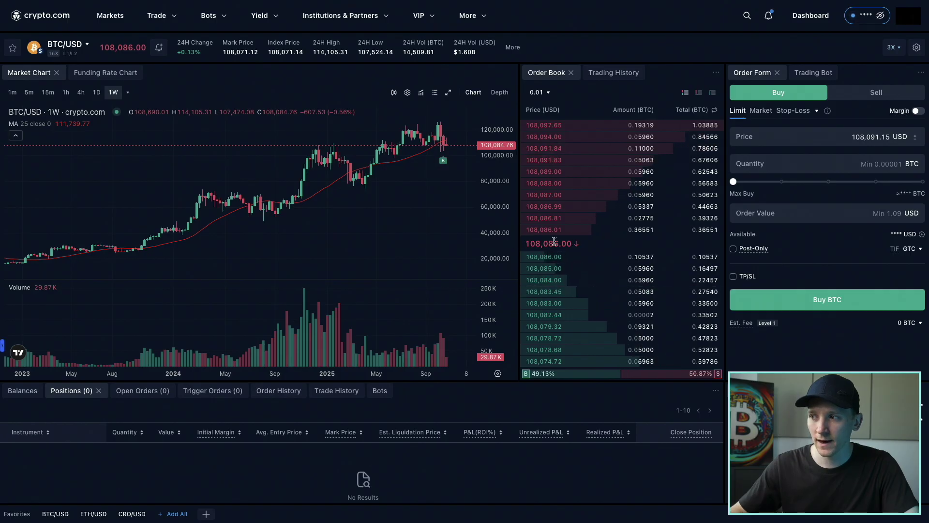
Place a BTC limit buy order at 100,000 USD with an order value of 25 USD and show the open orders.
left_click_drag(842, 136, 926, 134)
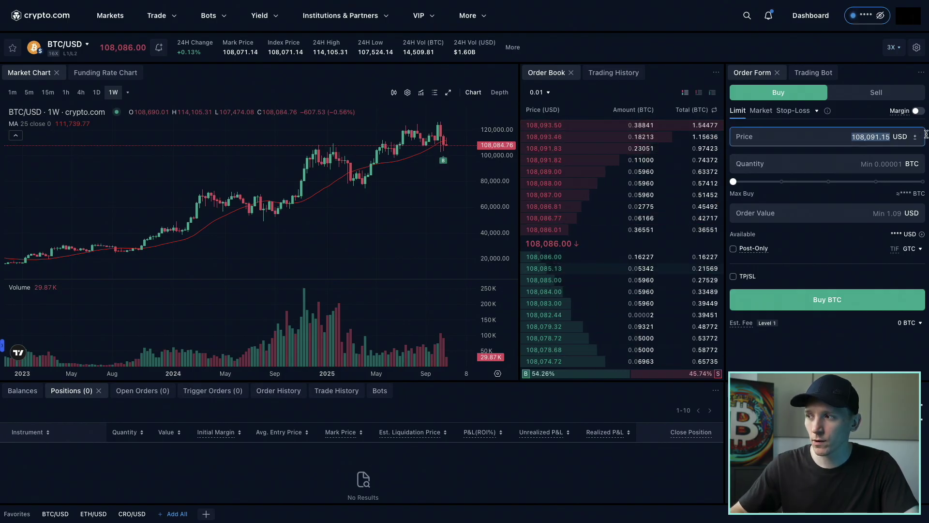
type("100,000")
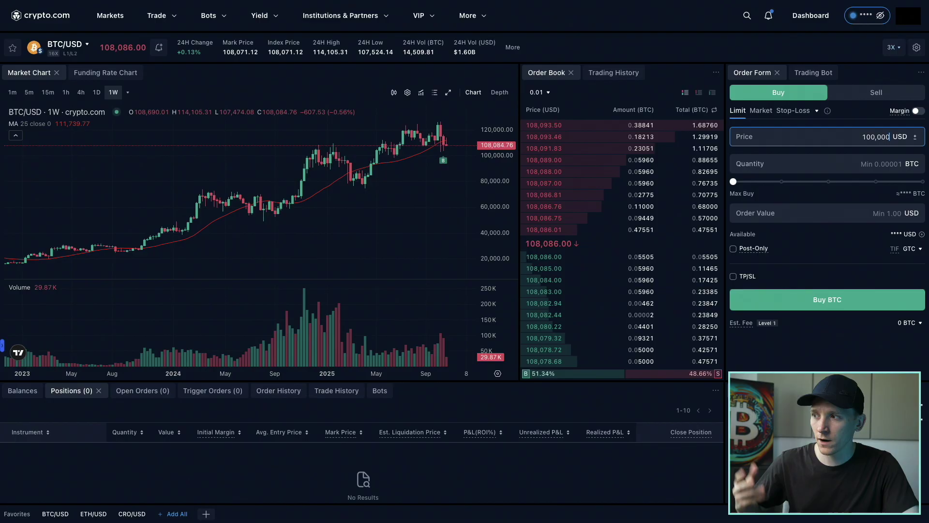
left_click(859, 209)
type("25")
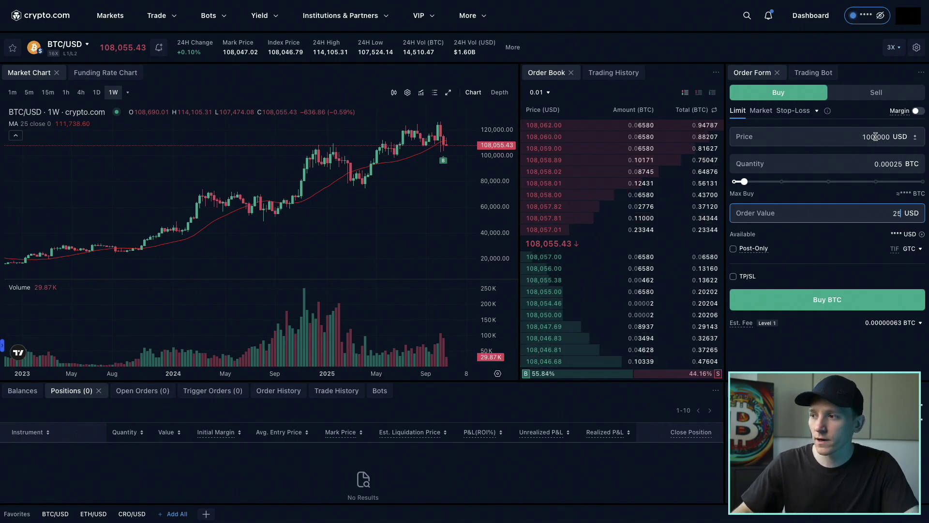
left_click(831, 299)
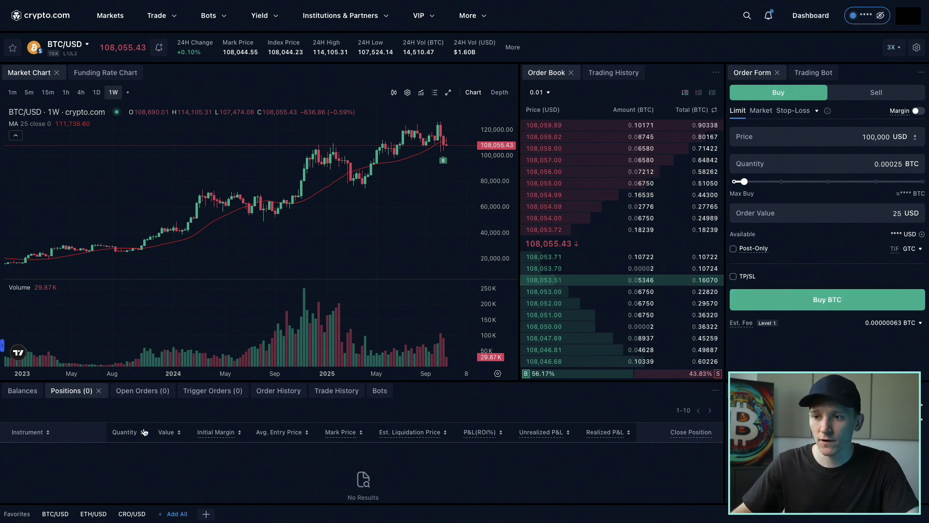
left_click(139, 396)
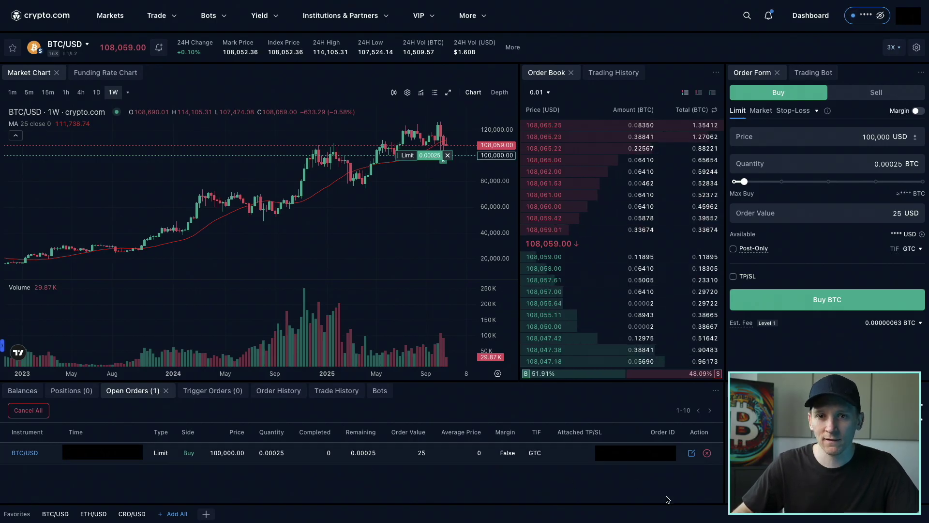
Open the 100,000 USD limit buy order for editing, dismiss the edit without changes, and cancel the order.
left_click(692, 453)
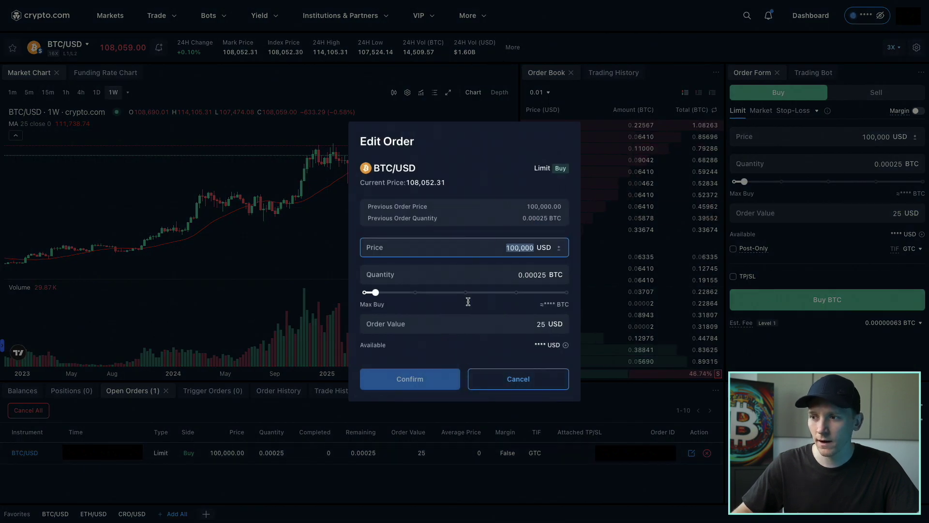
left_click(518, 379)
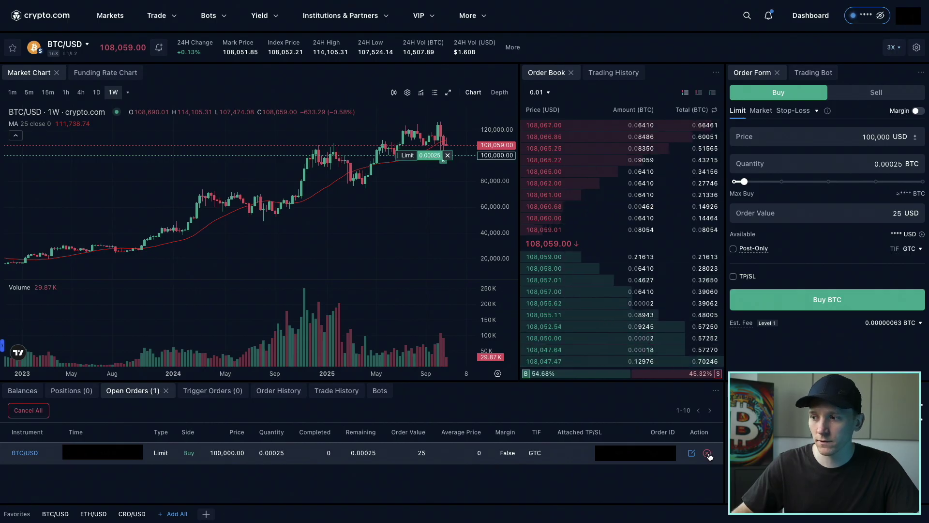
left_click(708, 453)
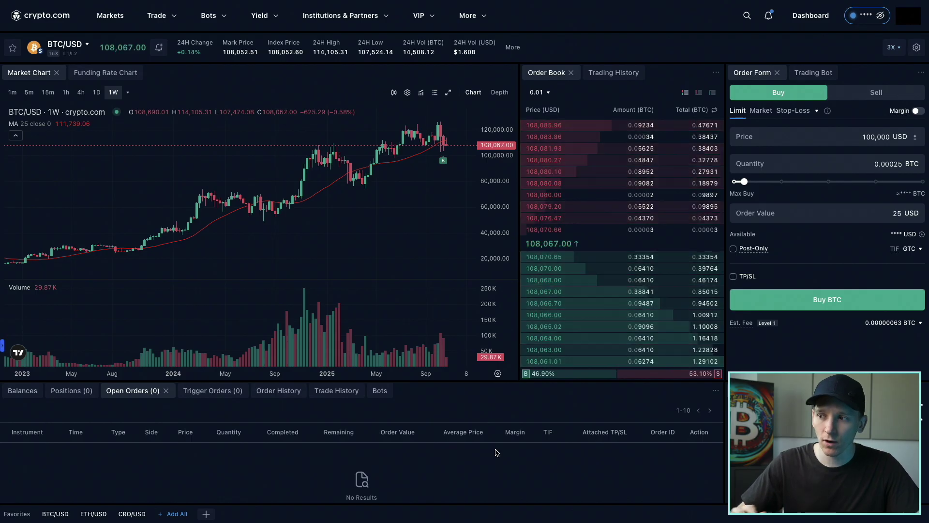
Set the limit buy price to 108,030 USD in the order form.
mouse_move(589, 316)
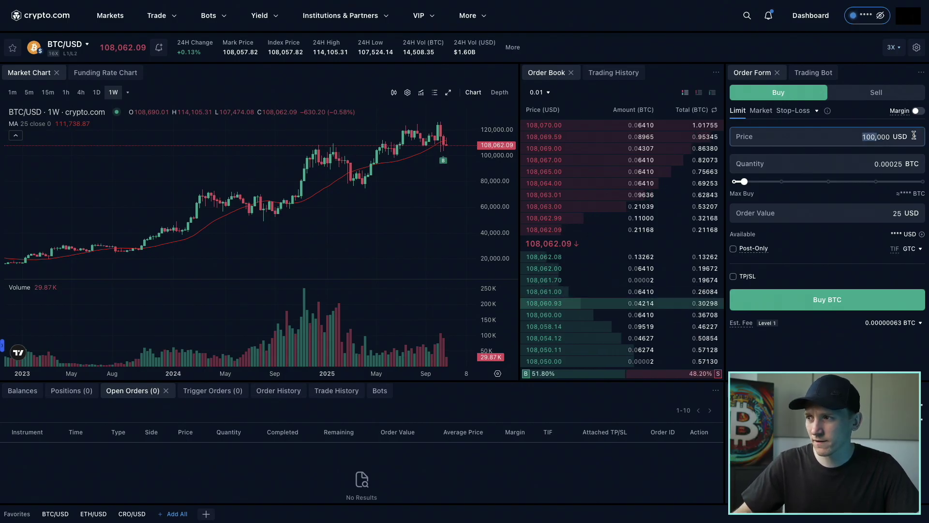
type("10")
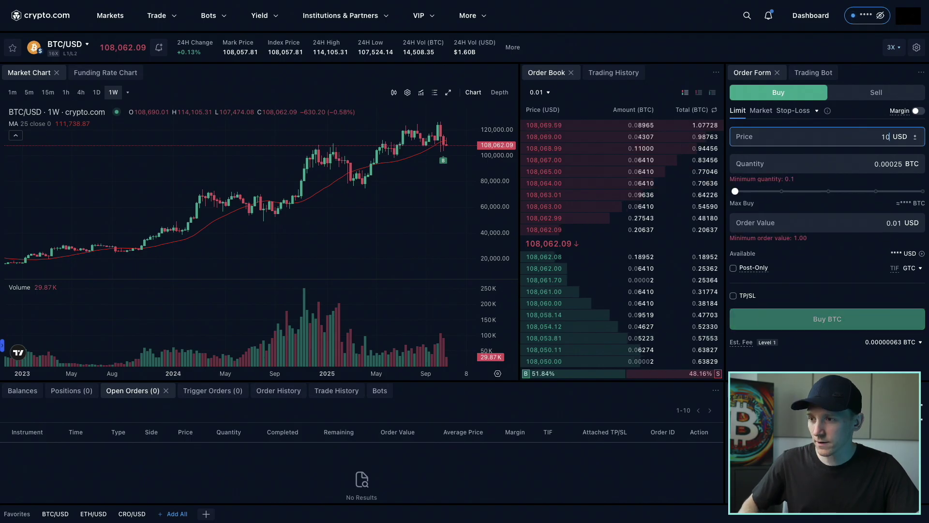
type("8,0")
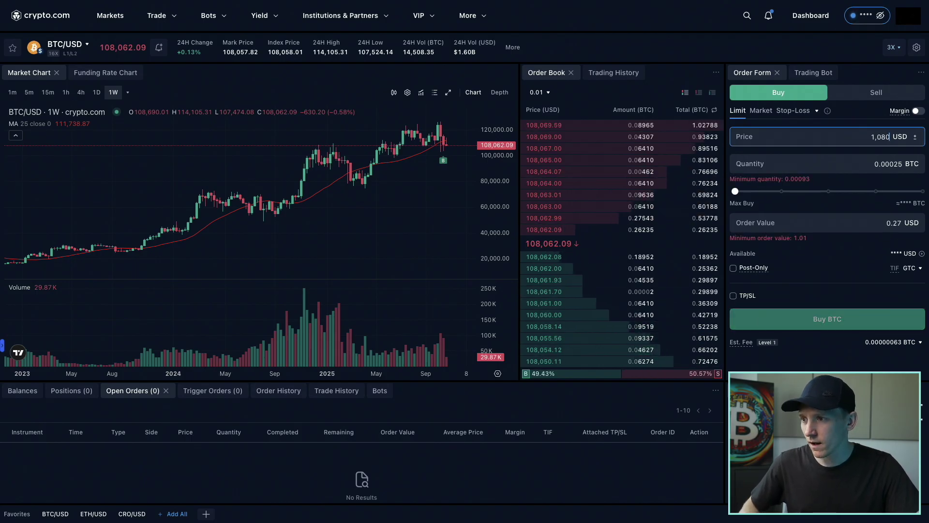
type("30")
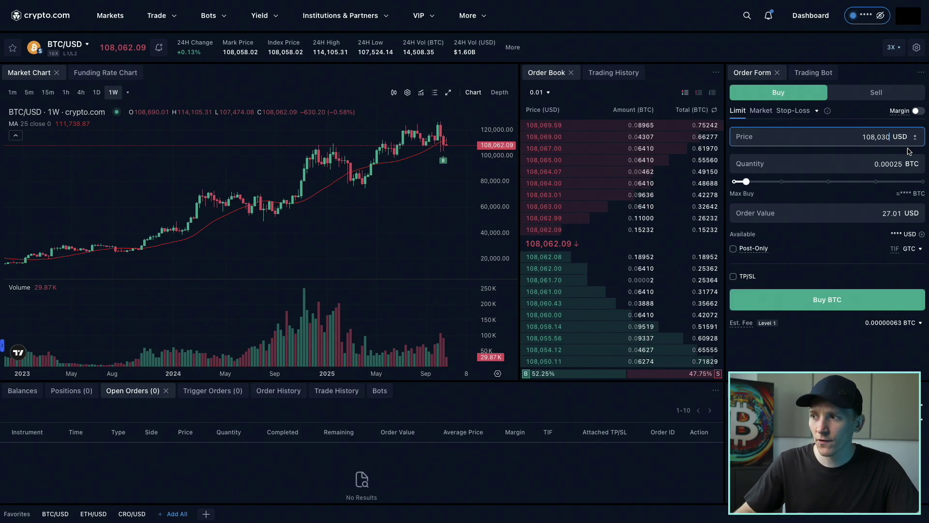
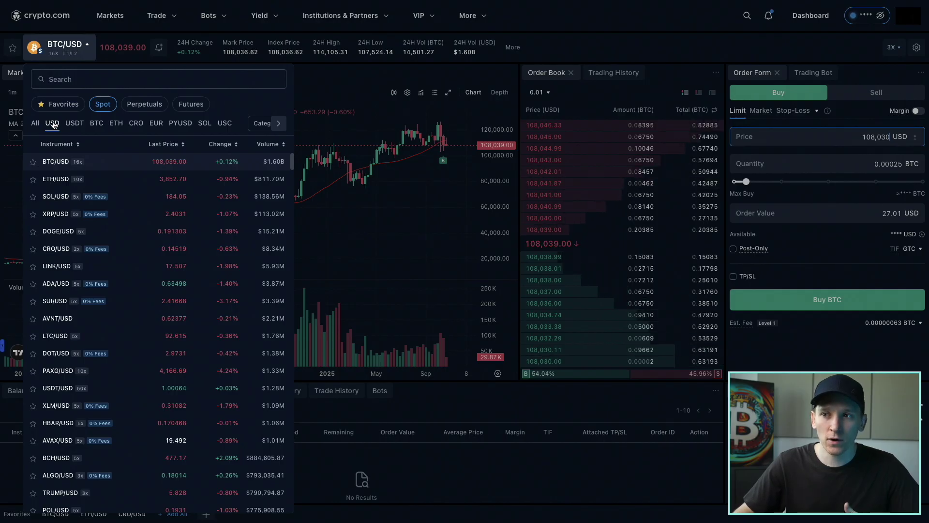
Check the spot instruments quoted in EUR and in USD, and close the trading pair list.
left_click(156, 123)
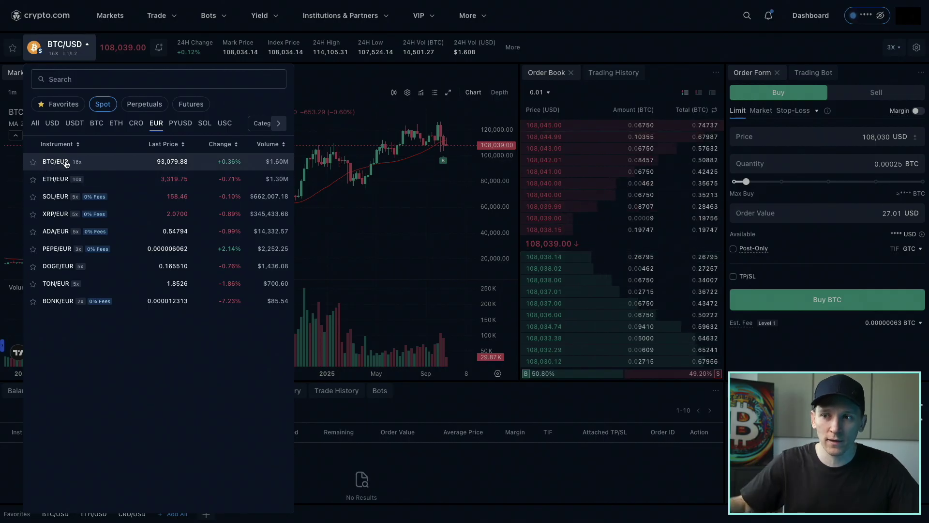
left_click(52, 124)
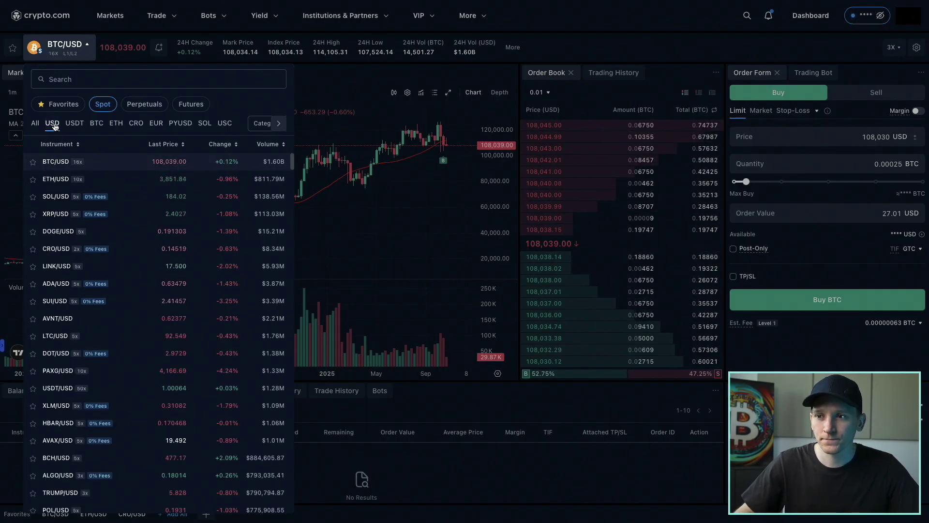
left_click(494, 219)
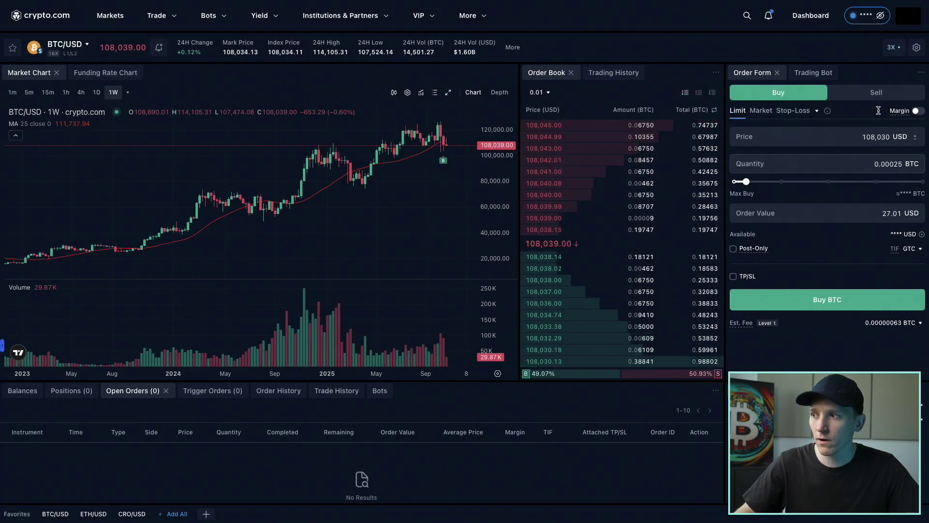
Switch the order form to a market sell and set the quantity to about 0.00008 BTC.
left_click(865, 94)
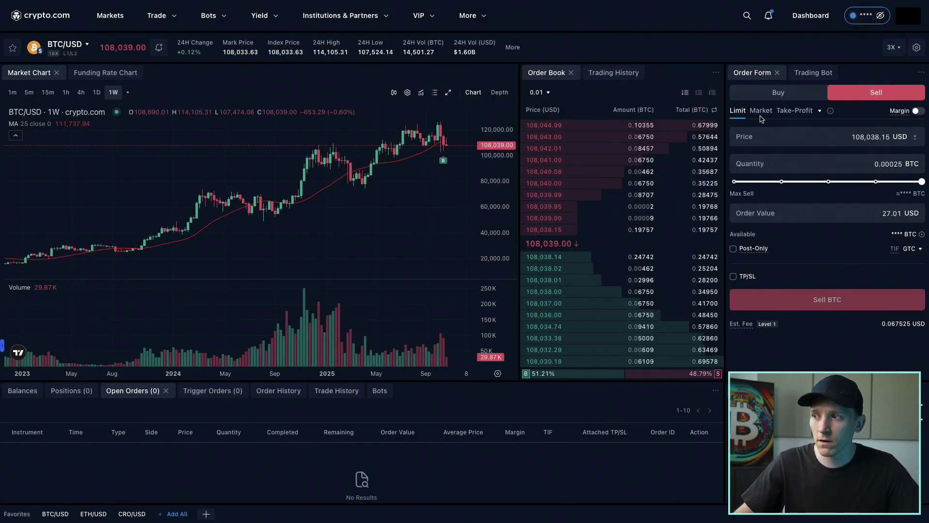
left_click(761, 112)
left_click(801, 182)
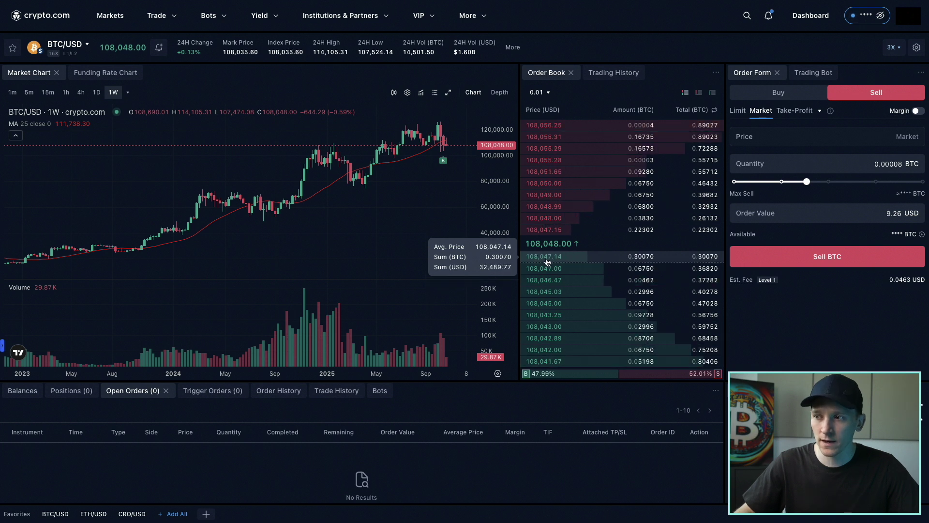
Place a limit sell order for 0.00022 BTC at 110,000 USD, and cancel it from the open orders.
left_click(738, 111)
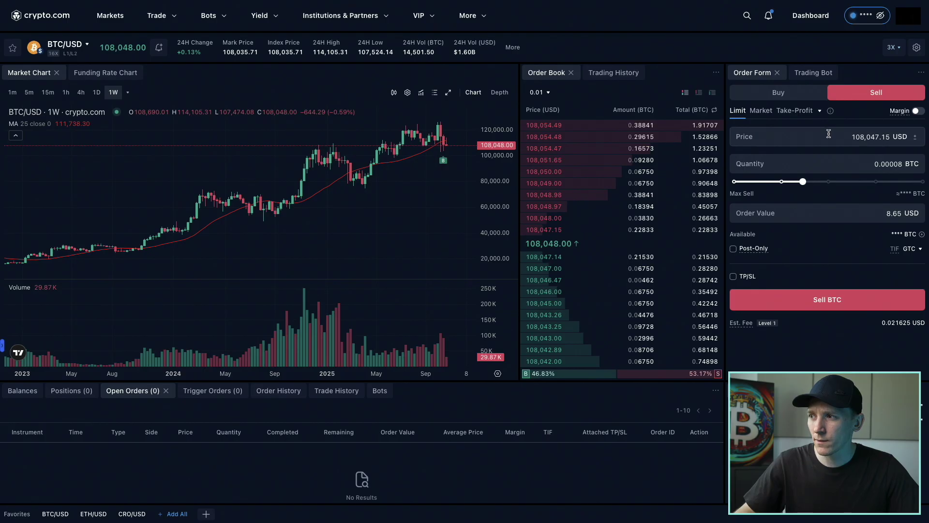
left_click(923, 137)
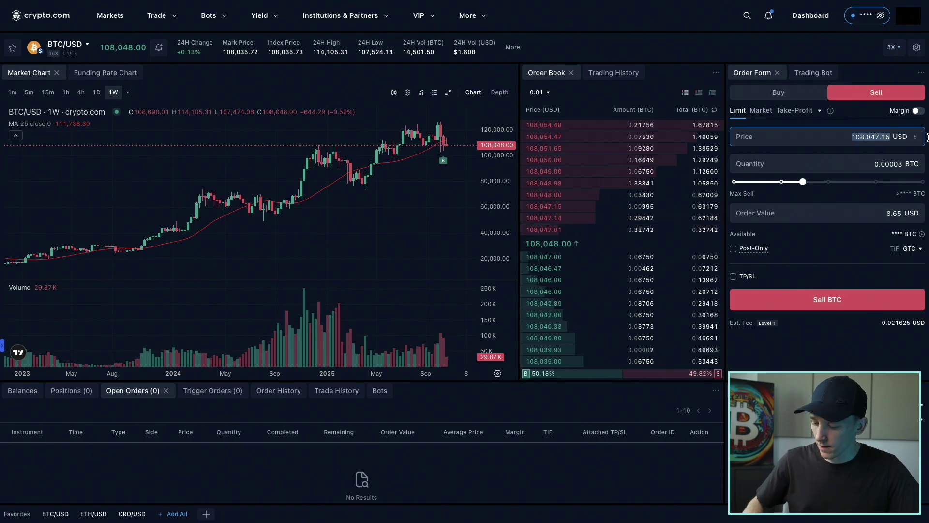
type("1100000")
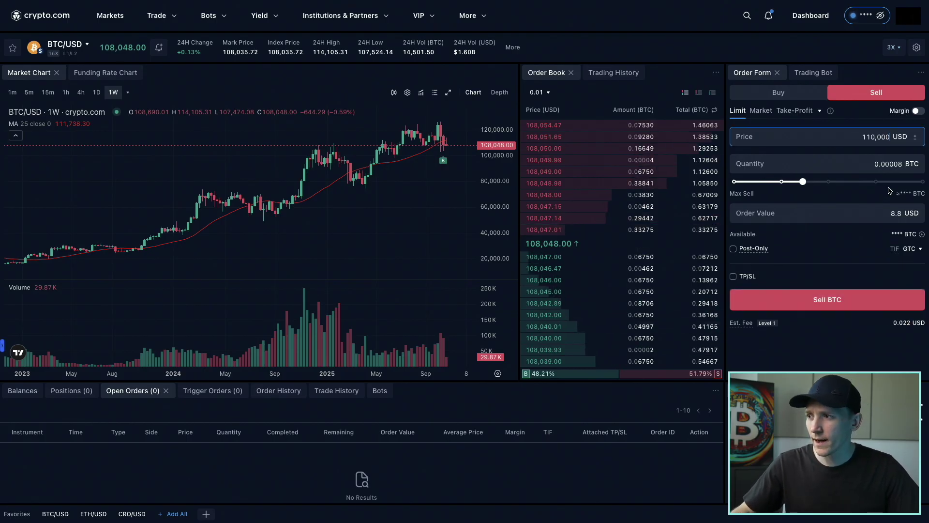
left_click_drag(804, 182, 916, 182)
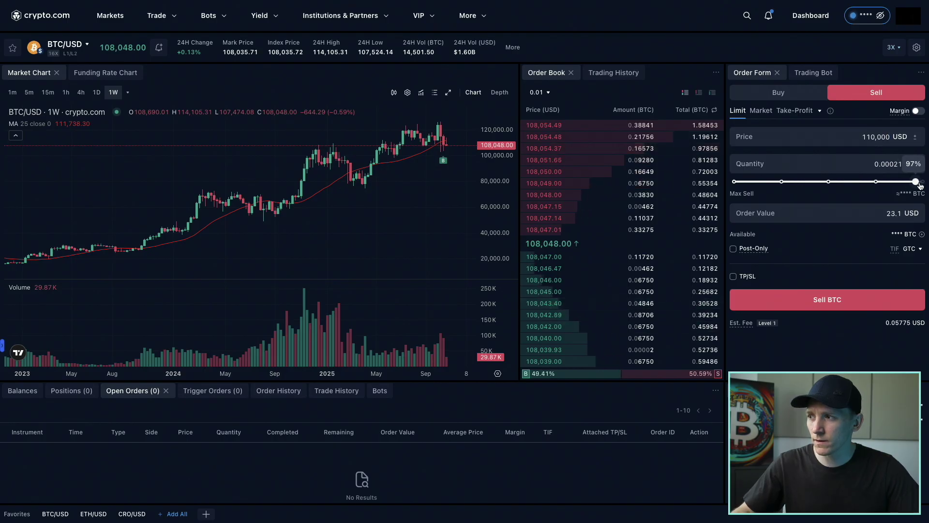
left_click(840, 303)
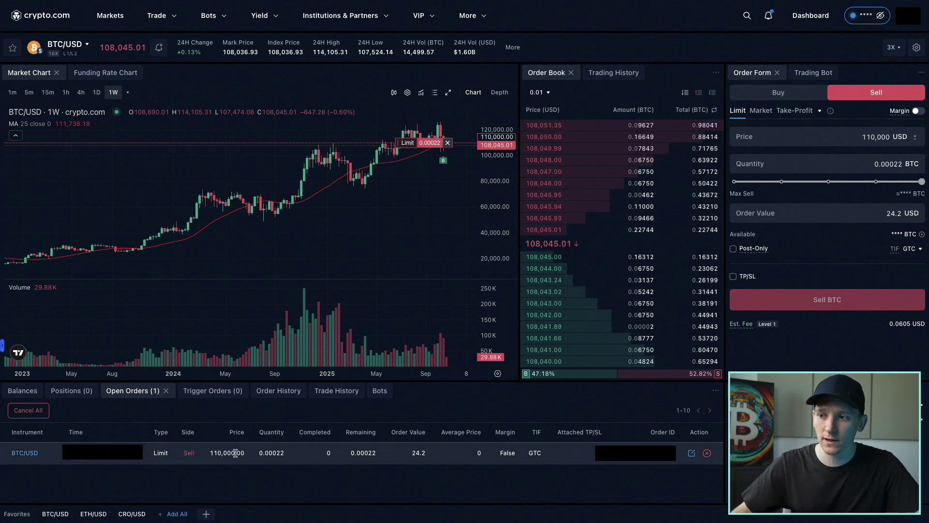
left_click(708, 453)
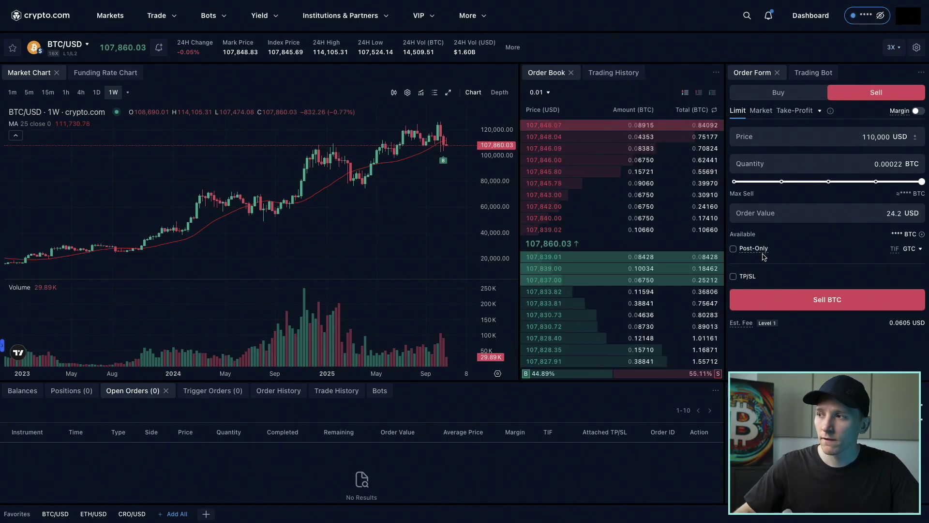
Set the limit sell price to 100,000 USD and enable Post-Only.
double_click(855, 135)
type("100,000")
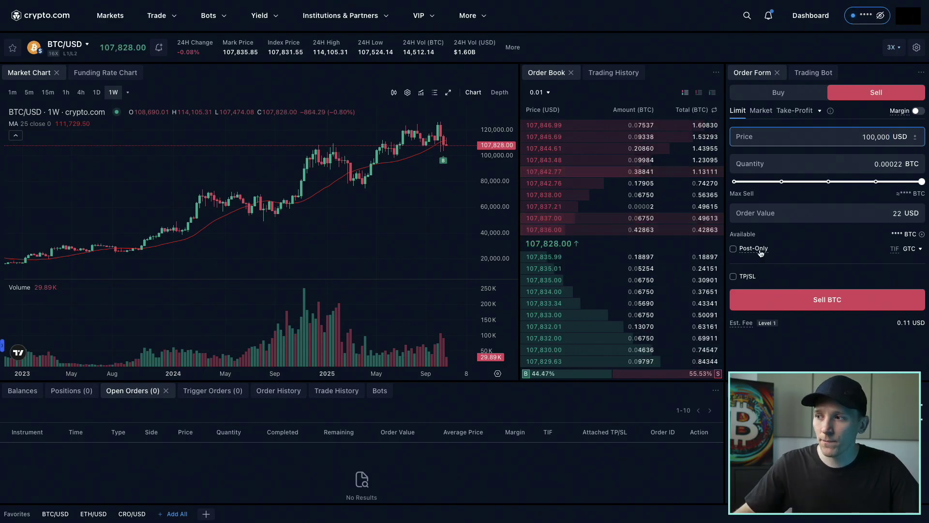
left_click(734, 249)
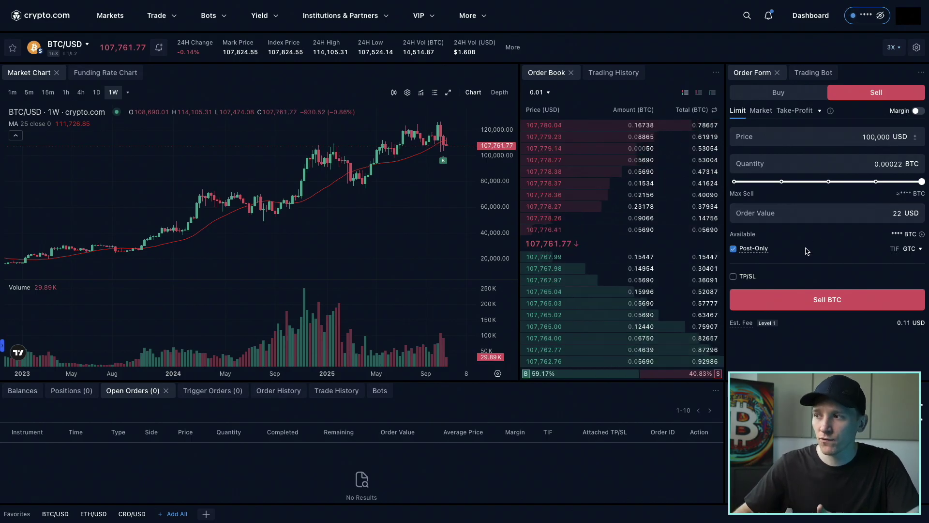
Switch to a limit buy at 107,709 USD without Post-Only and enable TP/SL for the order.
left_click(869, 137)
key("BackSpace")
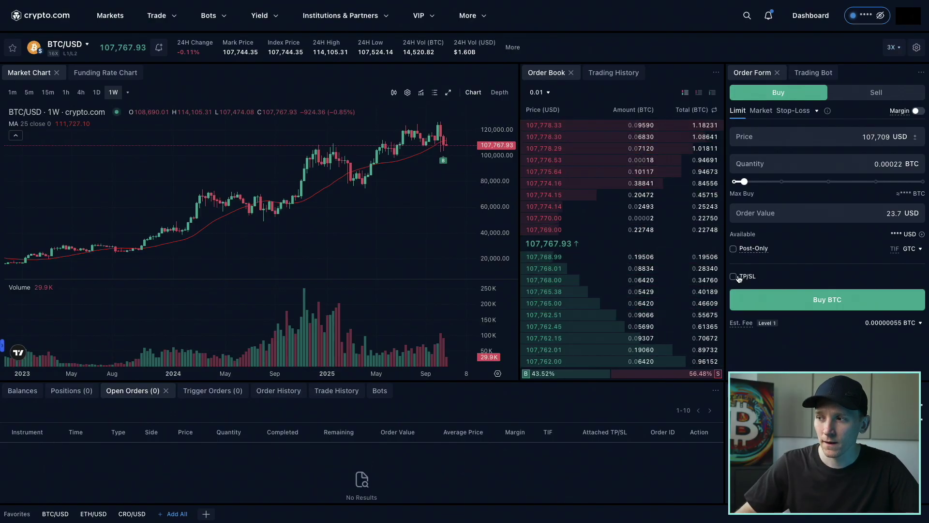
left_click(733, 277)
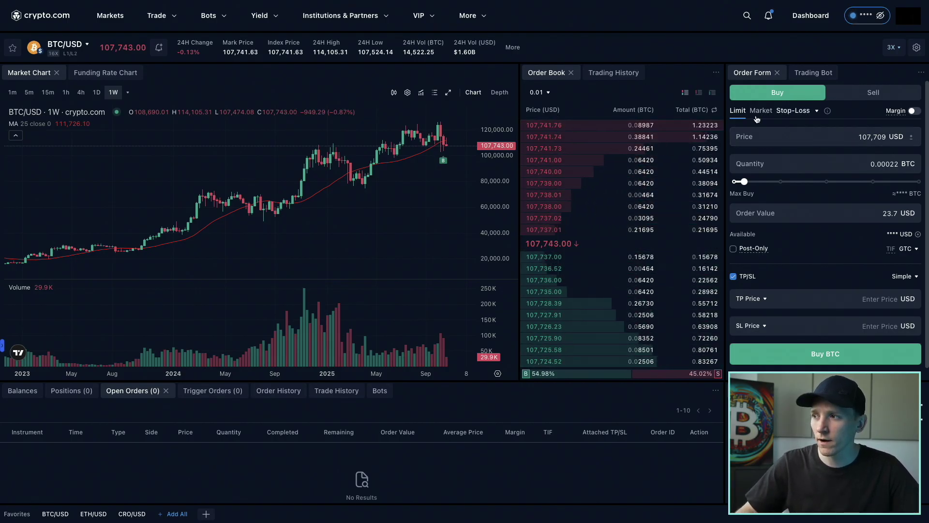
Set the limit buy's price to 100,000 USD, its quantity to 0.00098 BTC and its take-profit price to 150,000 USD.
double_click(856, 143)
type("100,000")
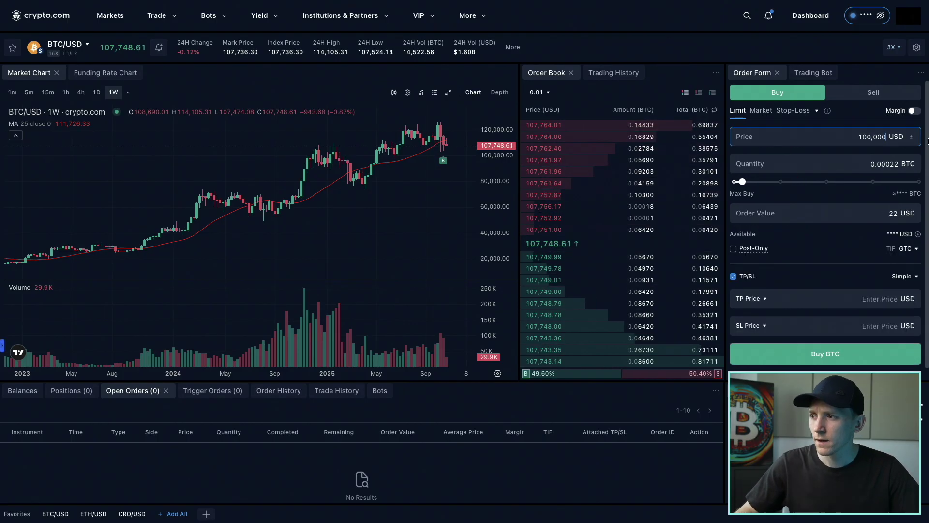
left_click_drag(742, 182, 773, 182)
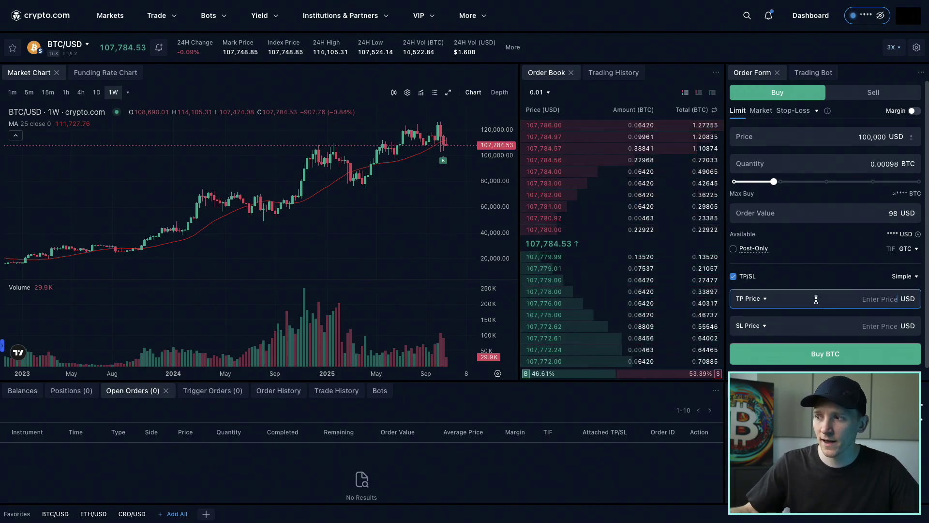
type("1500000")
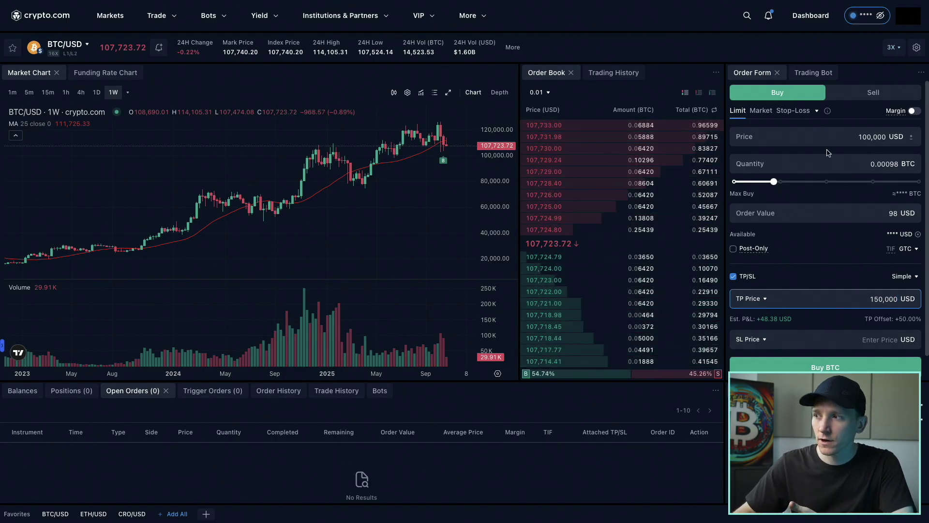
Reset the limit buy to 107,710.7 USD and enable TP/SL with a take-profit price of 150,000 USD.
left_click(871, 95)
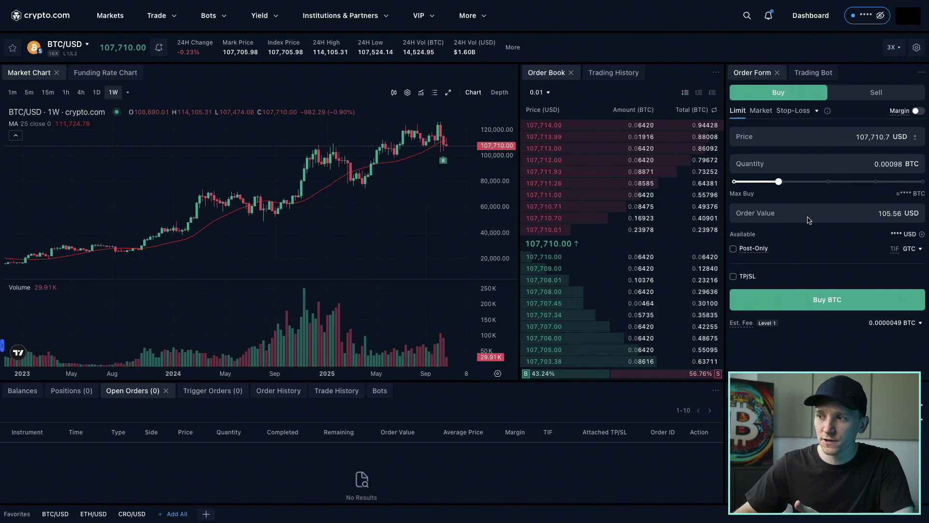
left_click(765, 276)
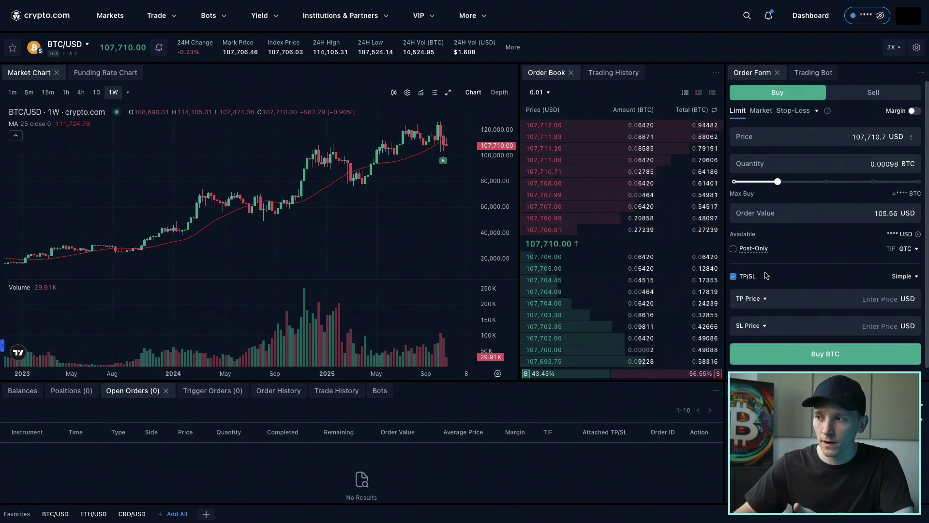
left_click(819, 298)
type("1500000")
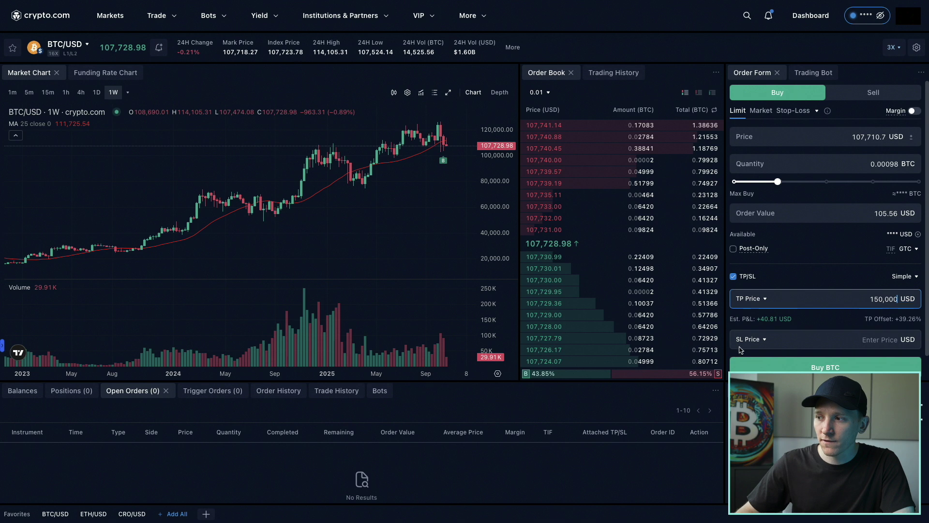
Set the limit buy's price to 100,000 USD and its stop-loss price to 75,000 USD.
left_click(807, 340)
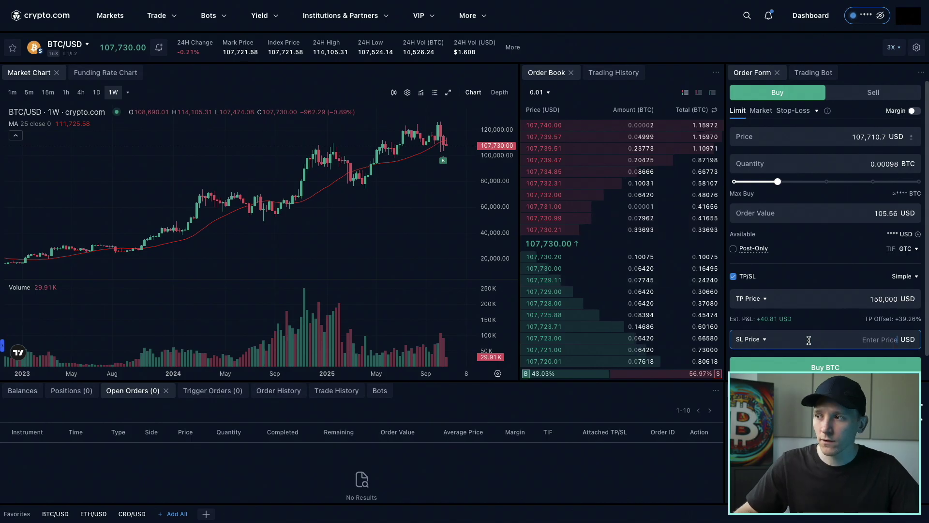
left_click(852, 146)
type("100,000")
left_click(872, 339)
type("750000")
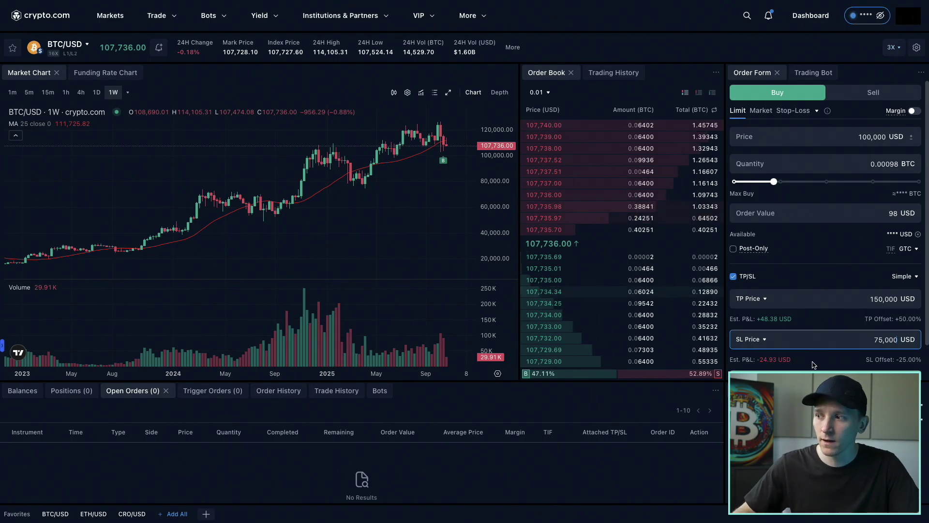
Disable TP/SL for the BTC/USD limit buy order.
left_click(733, 277)
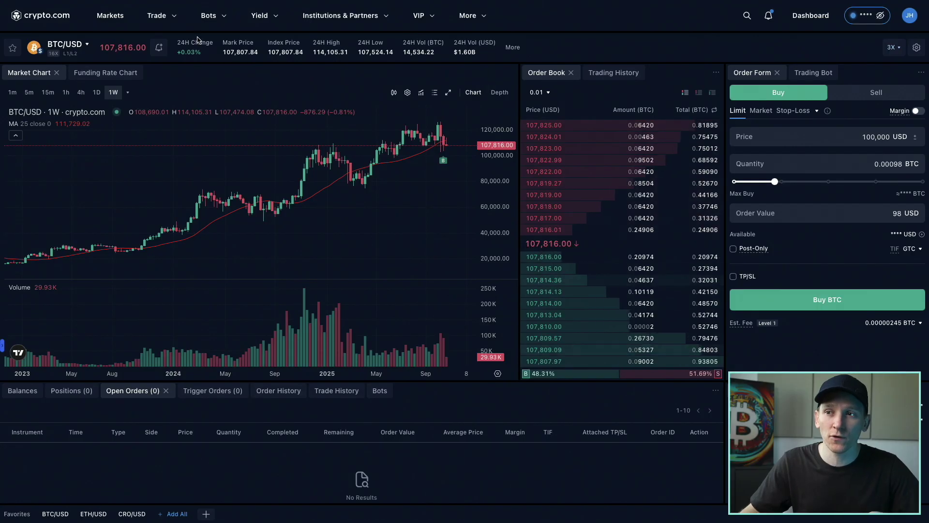
mouse_move(160, 15)
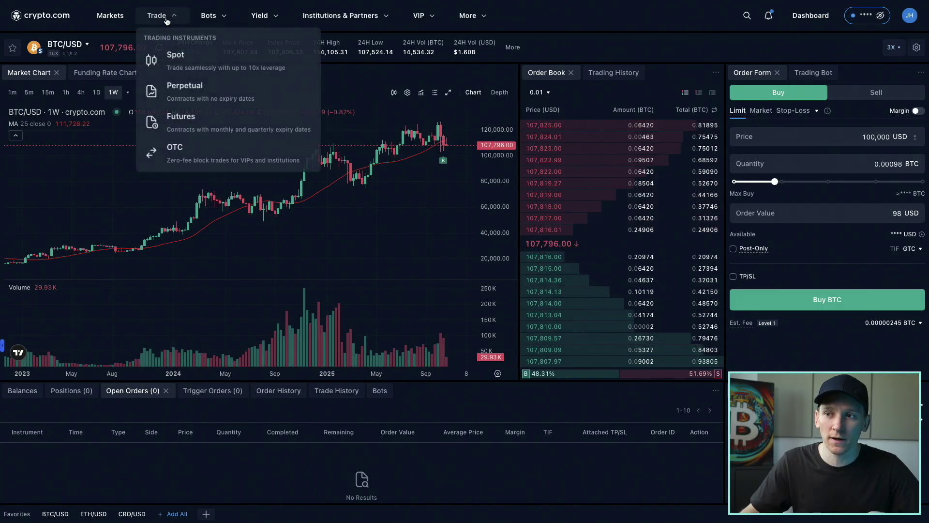
mouse_move(209, 15)
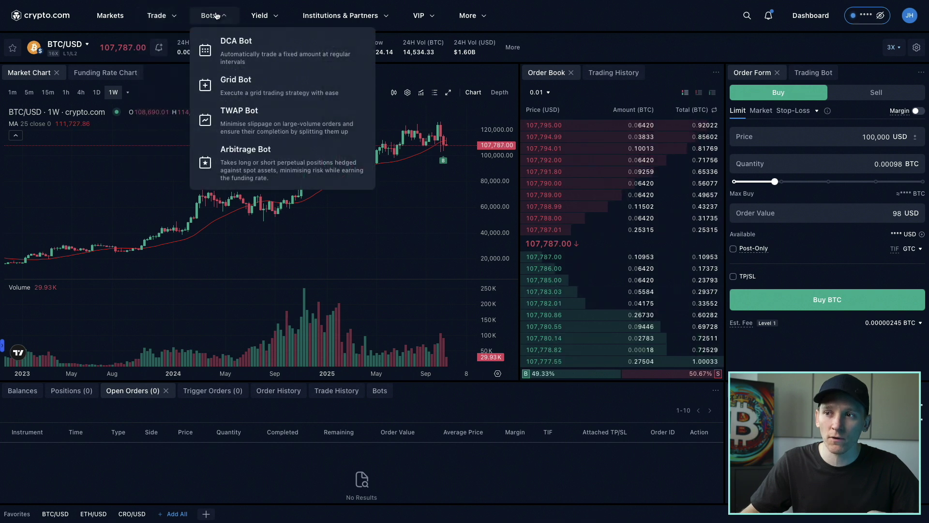